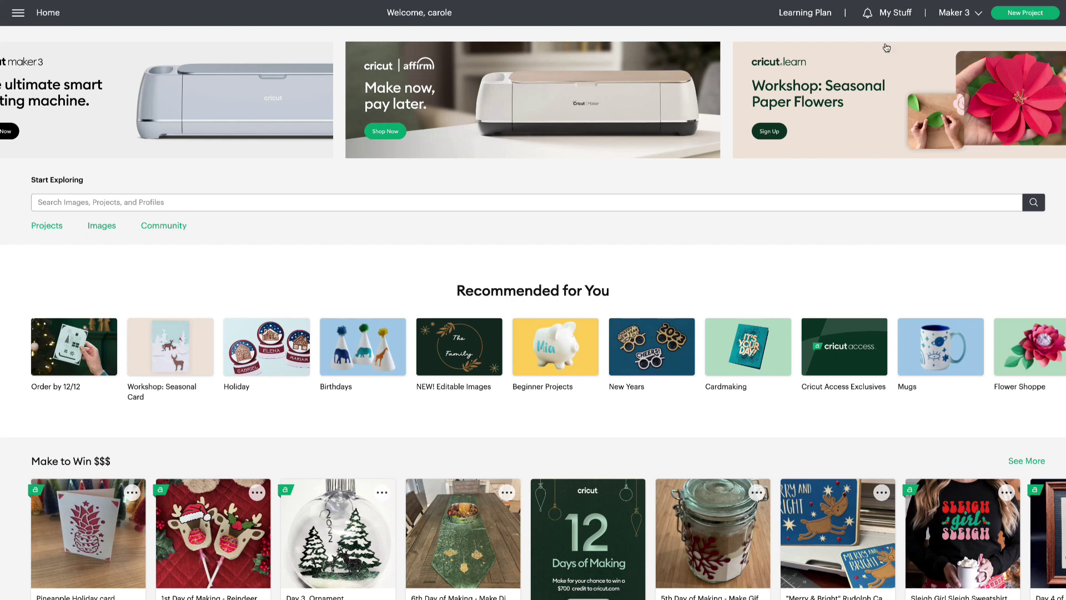
In My Stuff, go through the Bookmarked, Ready-to-Make and All project tabs, then show bookmarked Images.
click(896, 13)
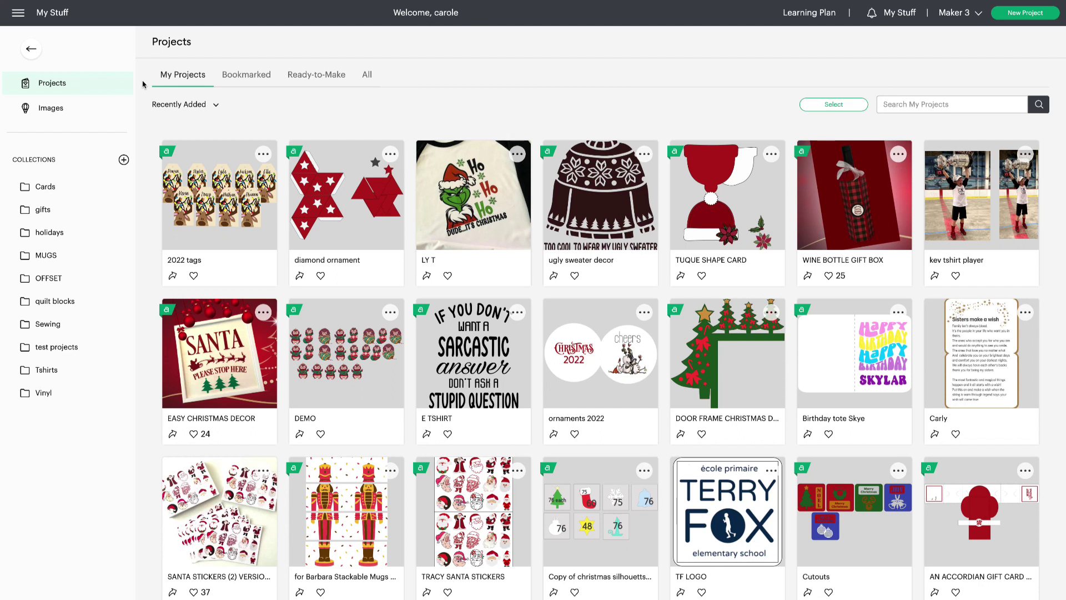
click(253, 78)
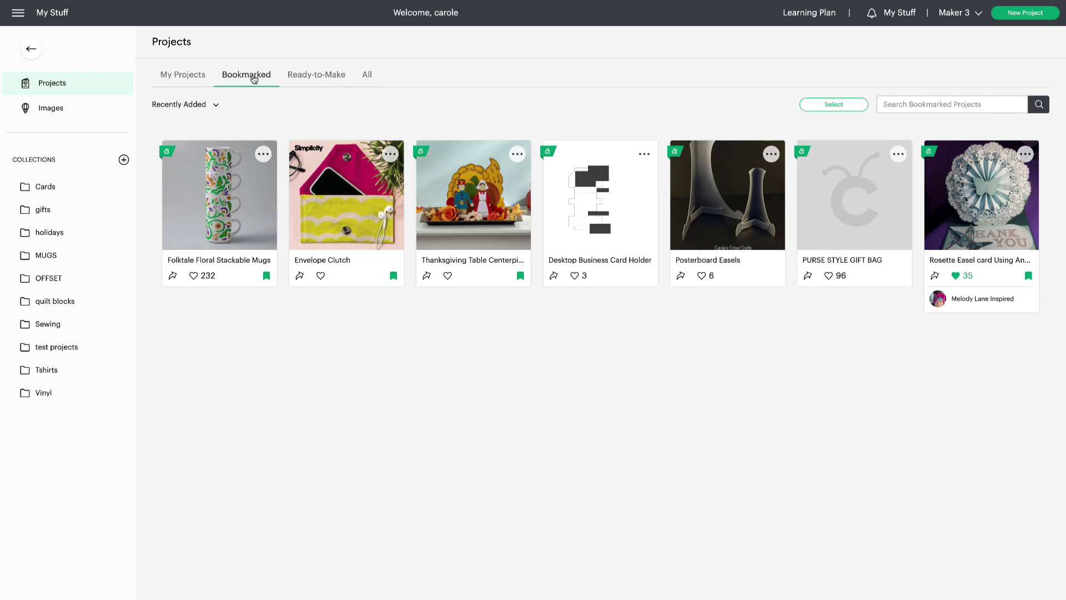
click(330, 79)
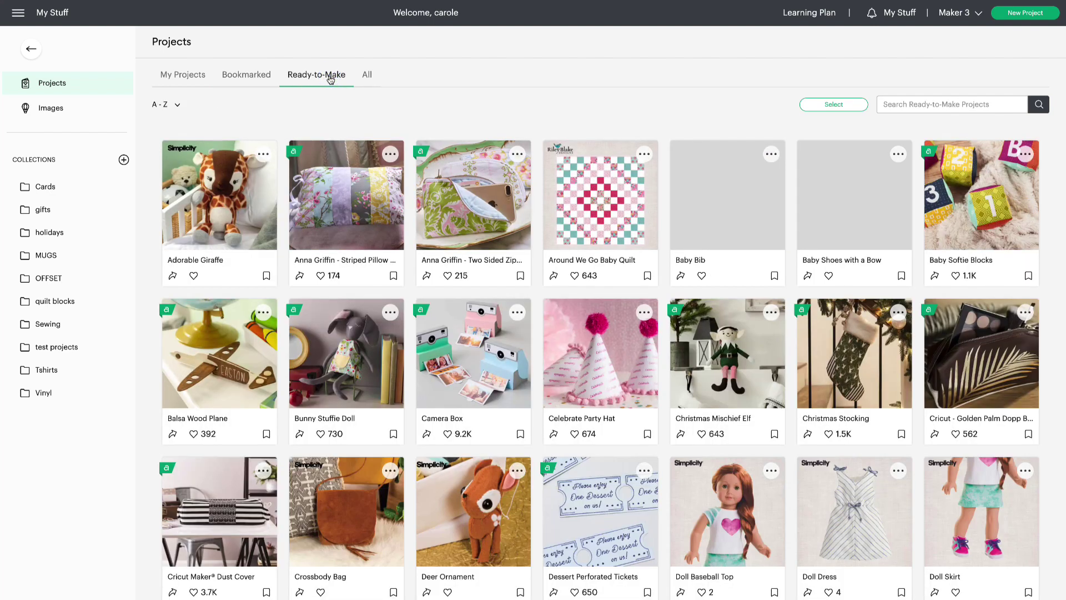
click(367, 78)
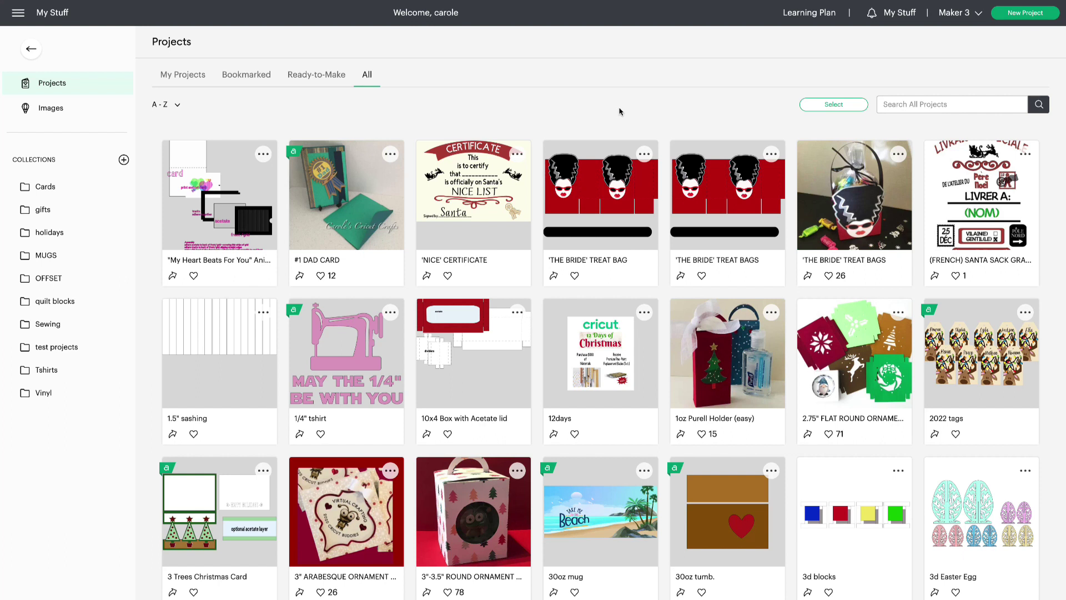
click(48, 112)
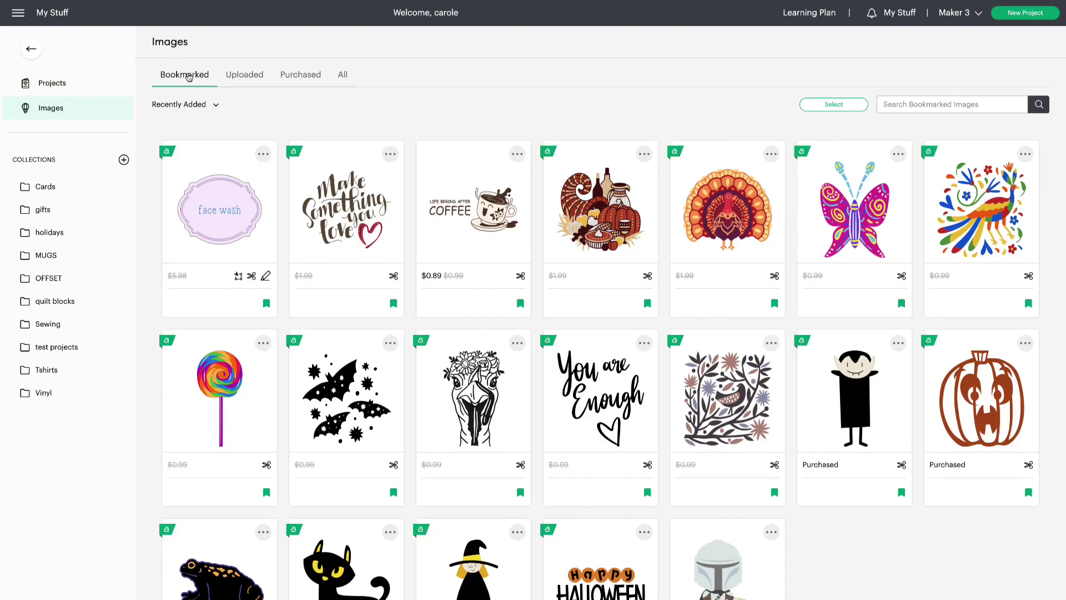
List the Uploaded images and check the sort options, leaving it on Recently Added.
click(246, 75)
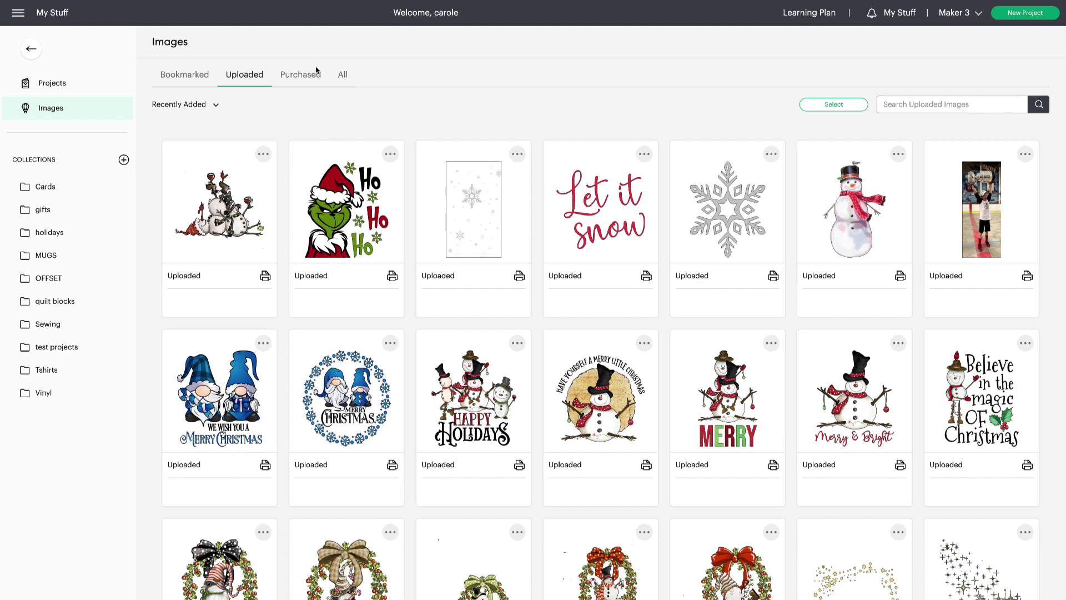
click(194, 108)
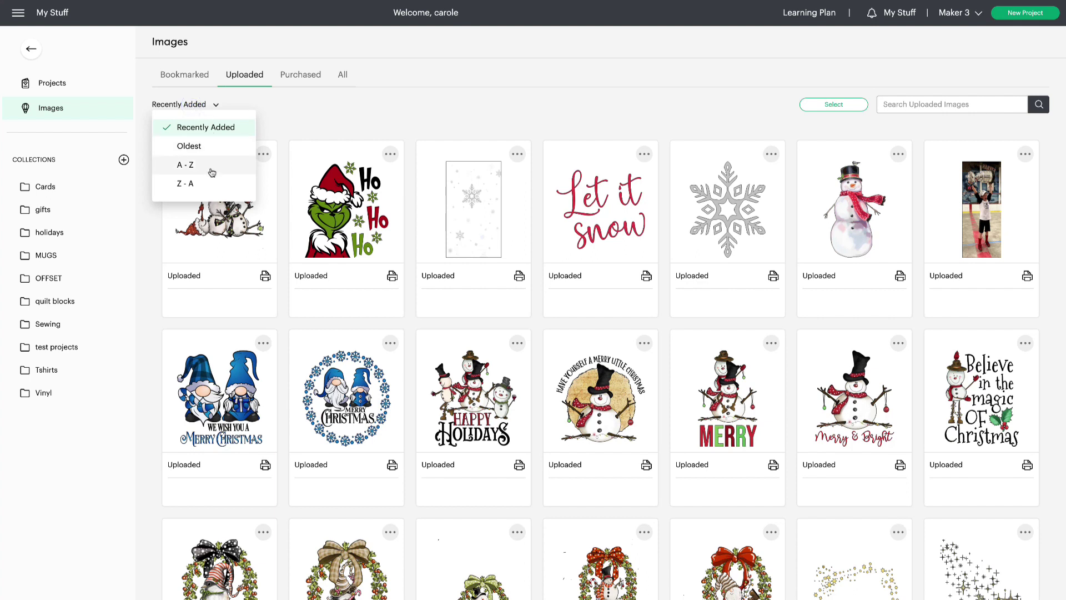
click(305, 111)
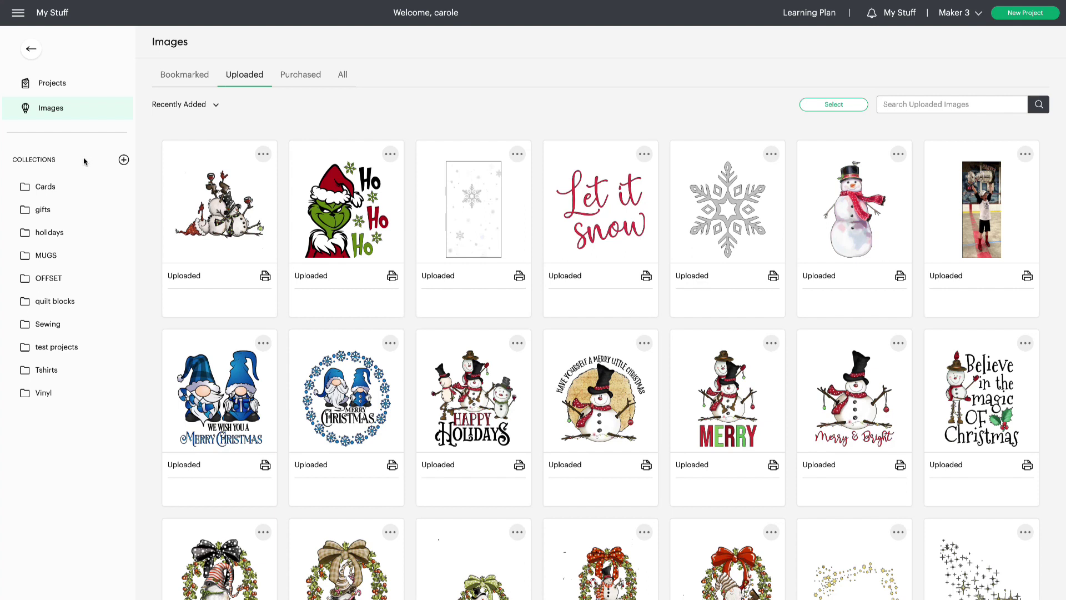
Drag the HoHoHoGrinchFace image into the holidays collection and open holidays to check it.
mouse_move(310, 192)
drag(310, 191, 90, 230)
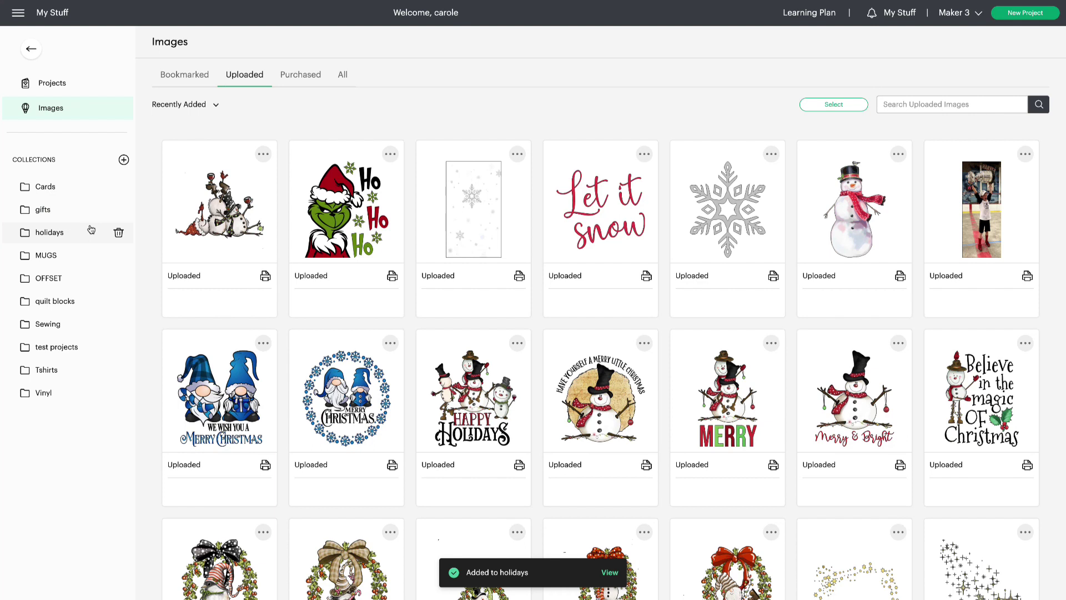
click(50, 233)
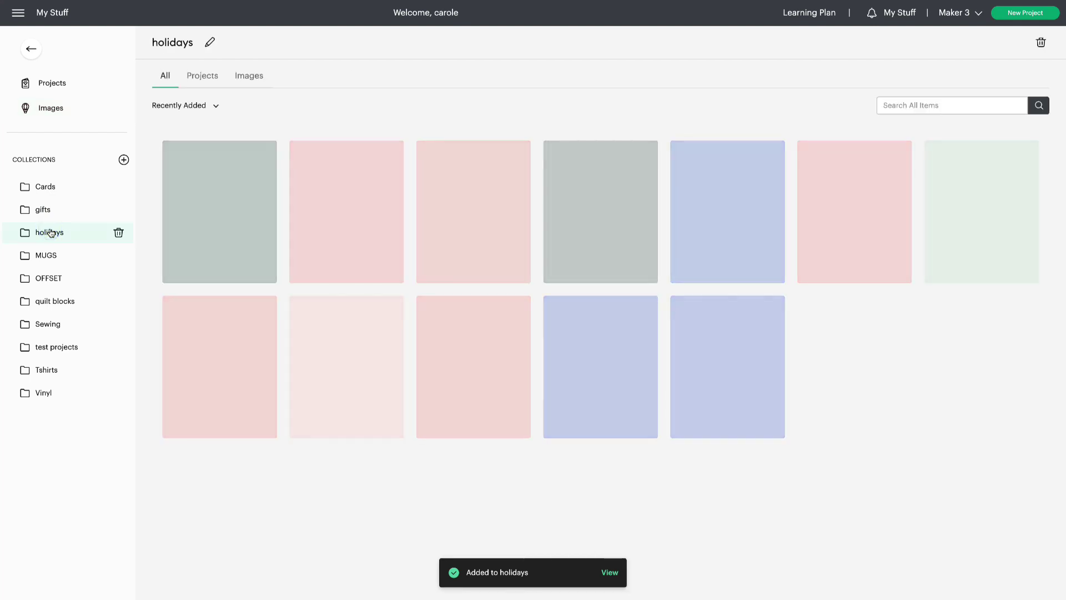
Remove HoHoHoGrinchFace from the holidays collection and return to the projects list.
mouse_move(206, 230)
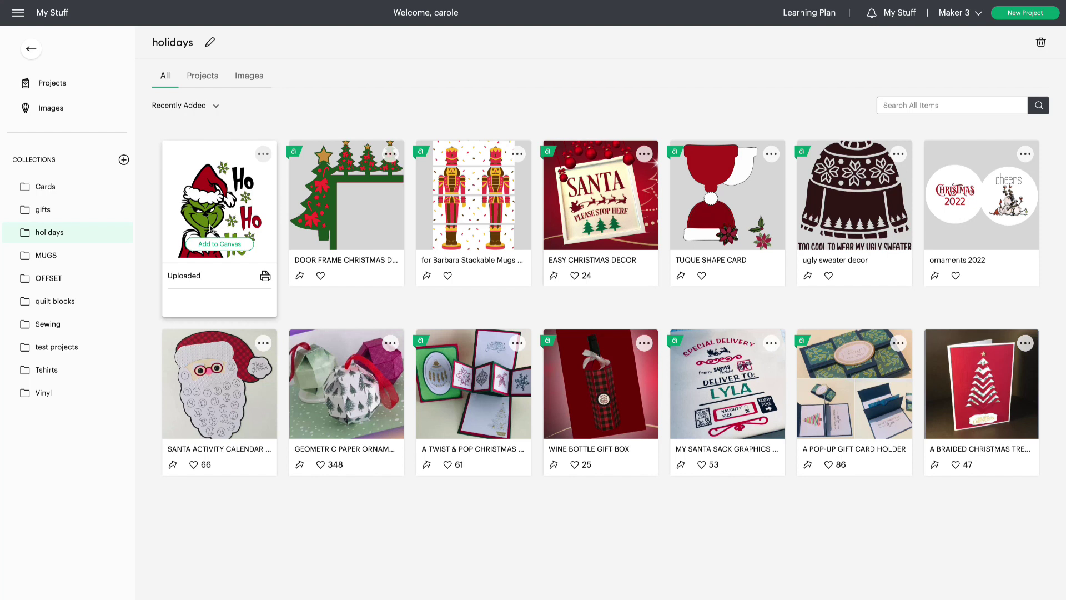
click(264, 154)
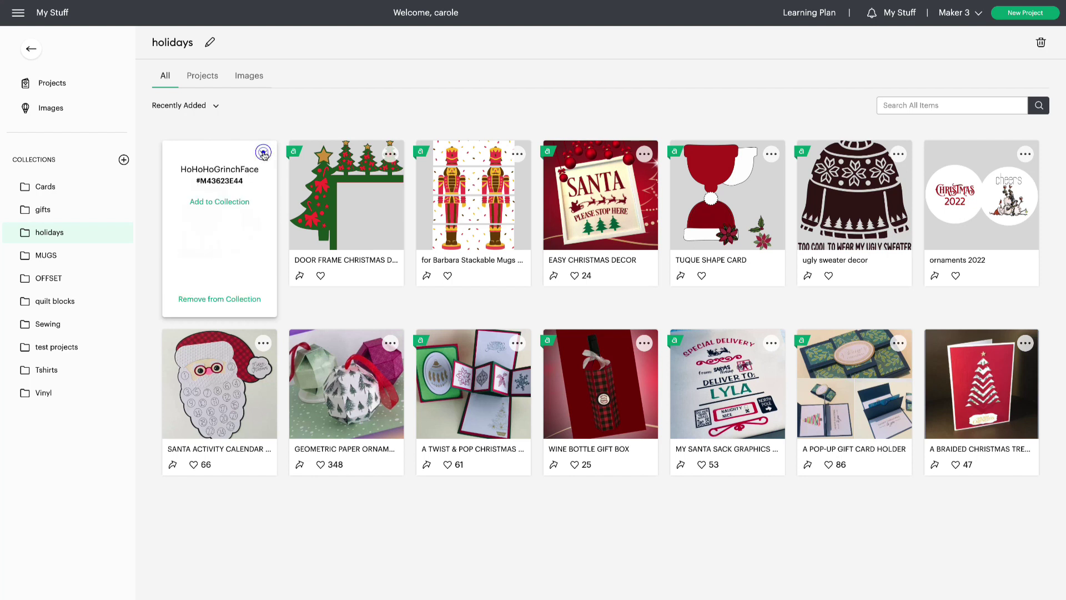
click(233, 299)
click(58, 82)
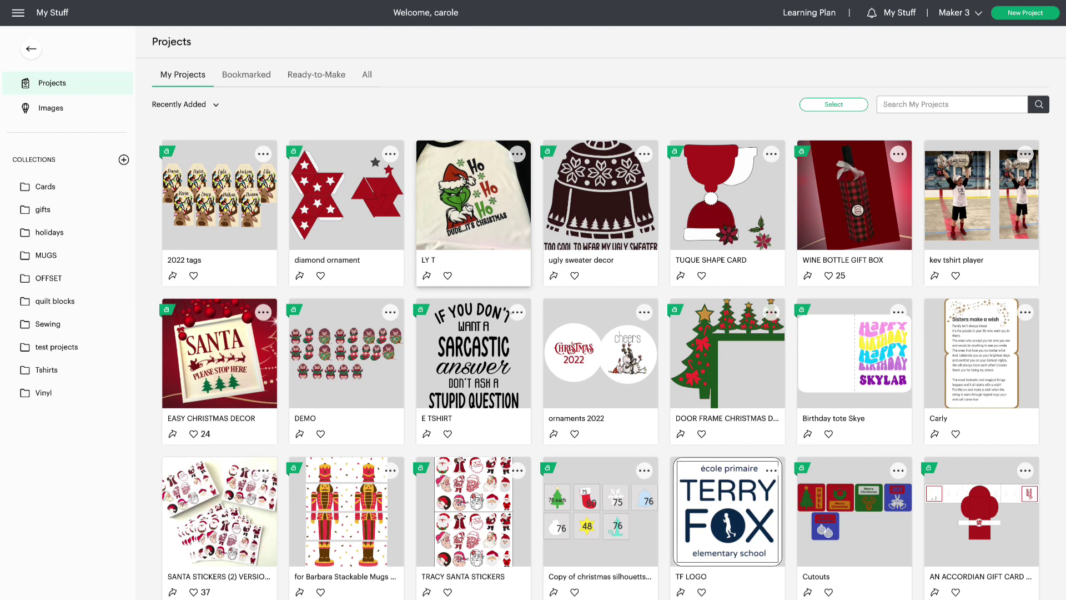
Select seven Christmas projects, including 2022 tags, ugly sweater decor and WINE BOTTLE GIFT BOX.
click(829, 105)
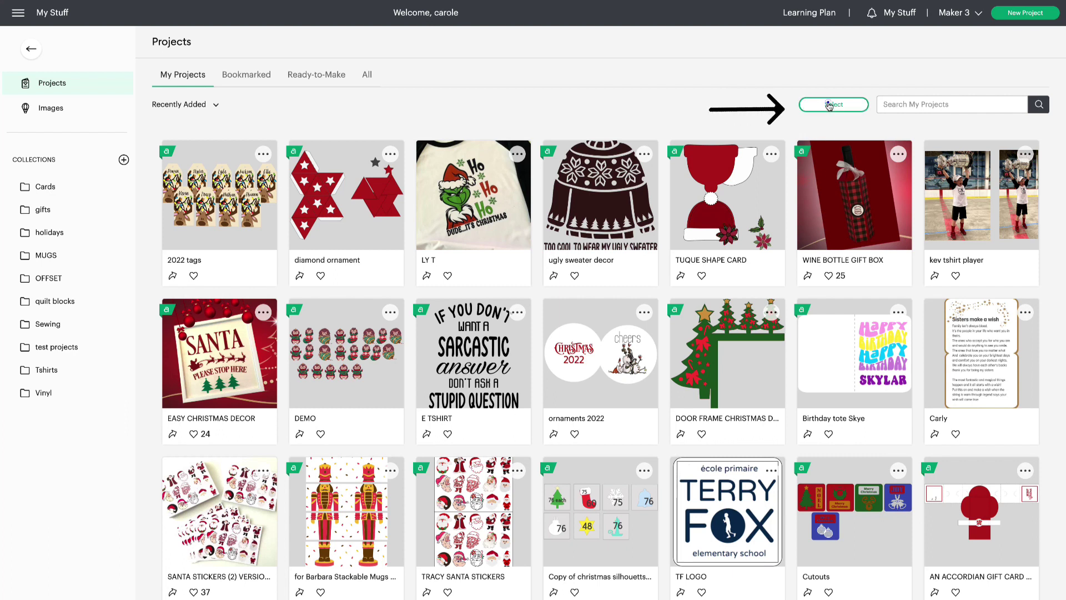
click(484, 199)
click(622, 206)
click(709, 210)
click(858, 212)
click(222, 344)
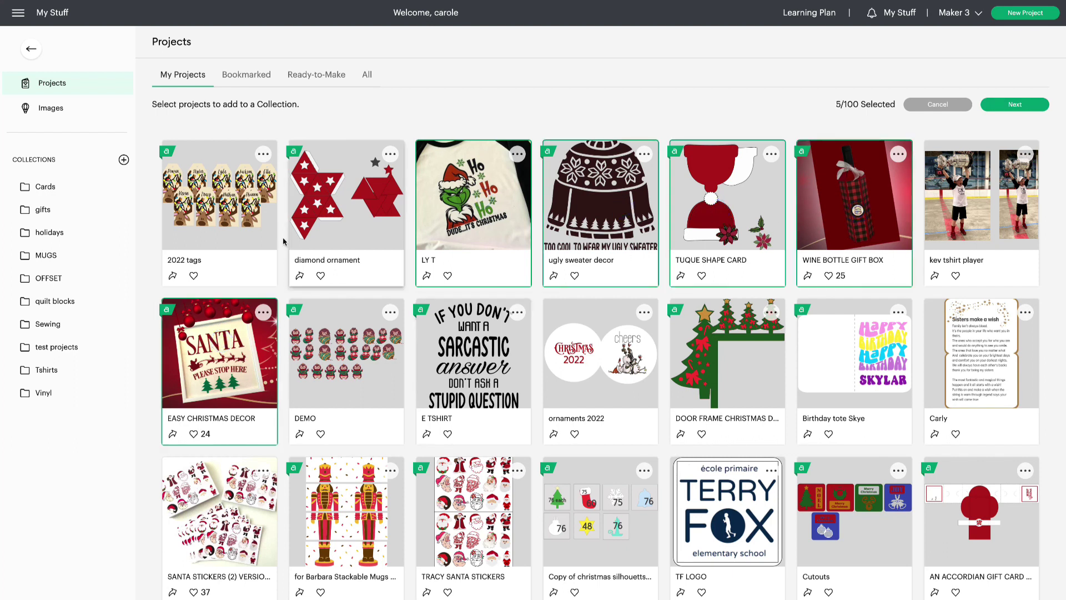
click(242, 206)
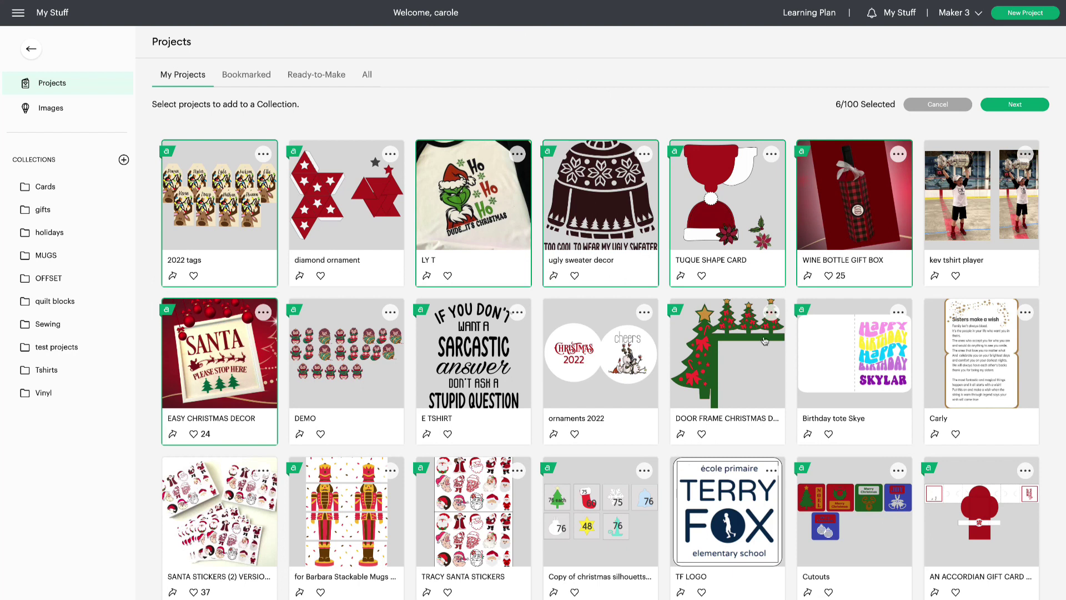
click(737, 345)
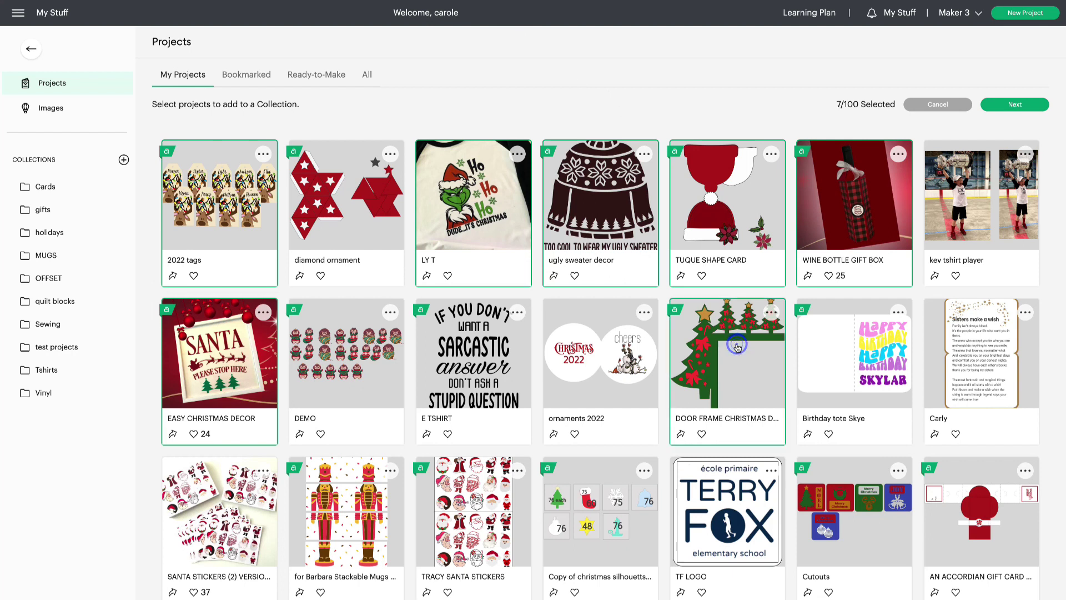
Add the selected projects to the holidays collection.
click(1013, 107)
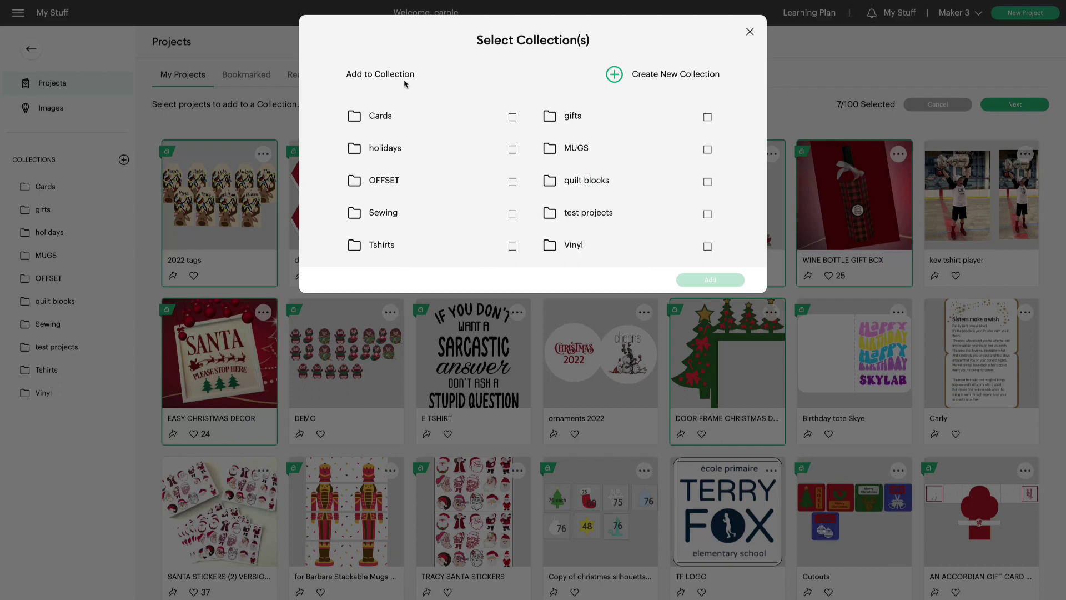
click(354, 148)
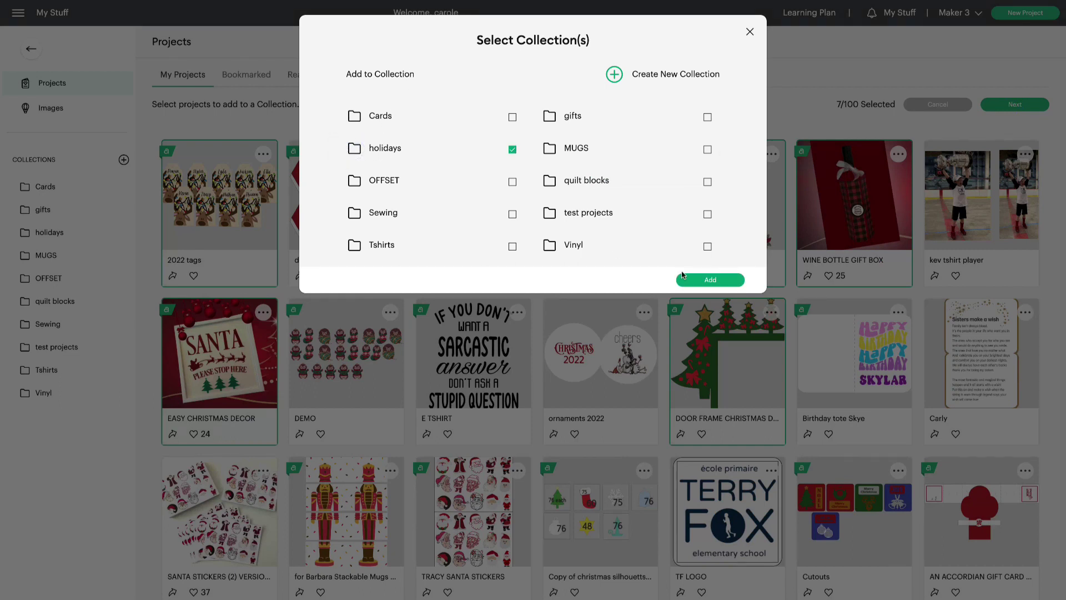
click(712, 279)
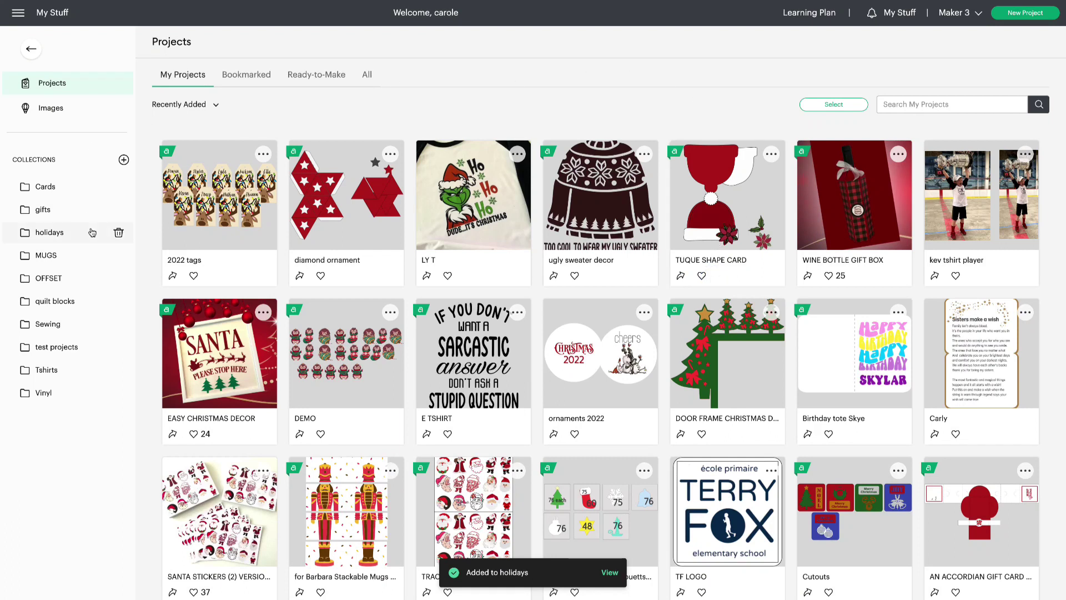
click(48, 232)
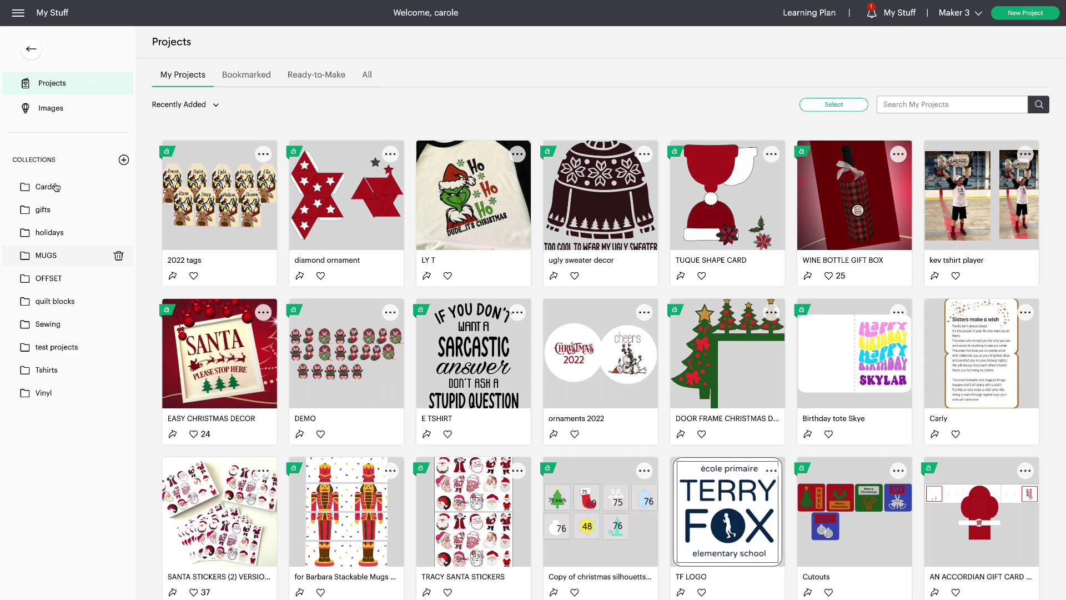
Go to the Home page and bookmark the Day 3. Ornament project.
click(20, 19)
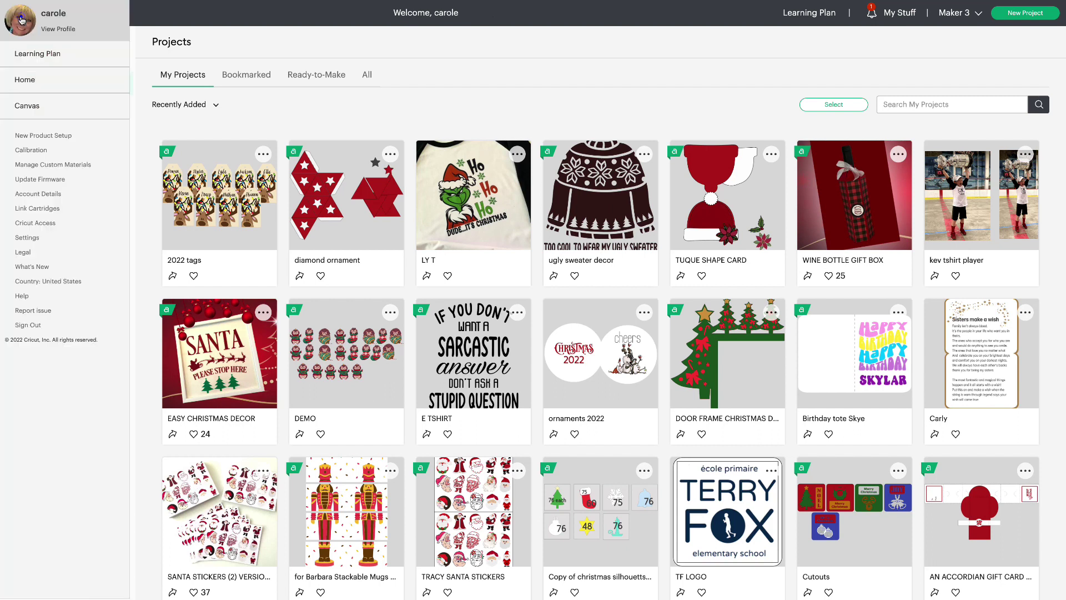
click(38, 80)
scroll(395, 495, down, 3)
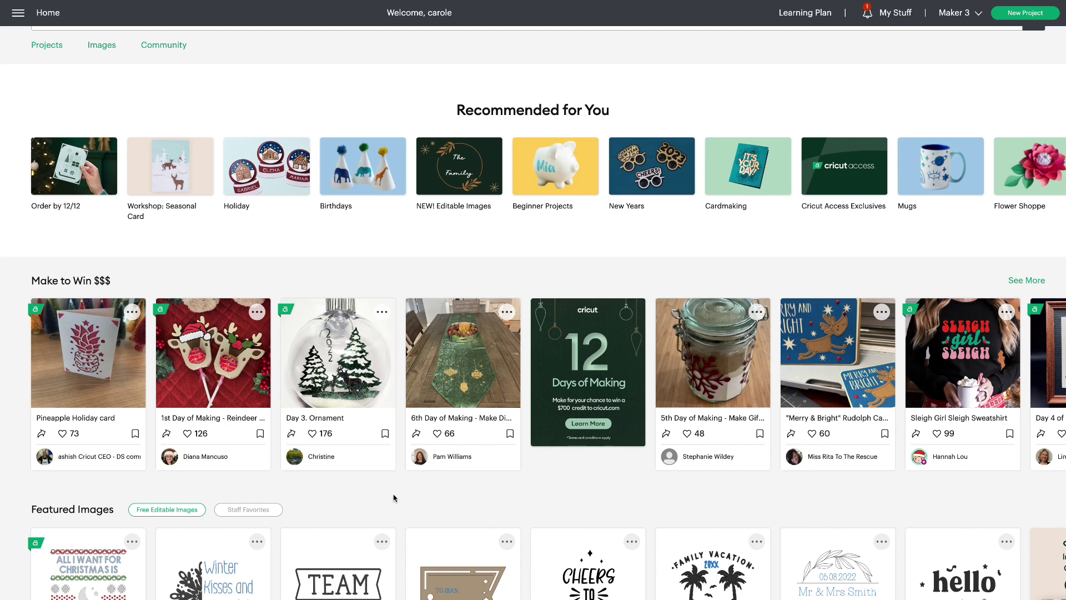
scroll(395, 496, down, 1)
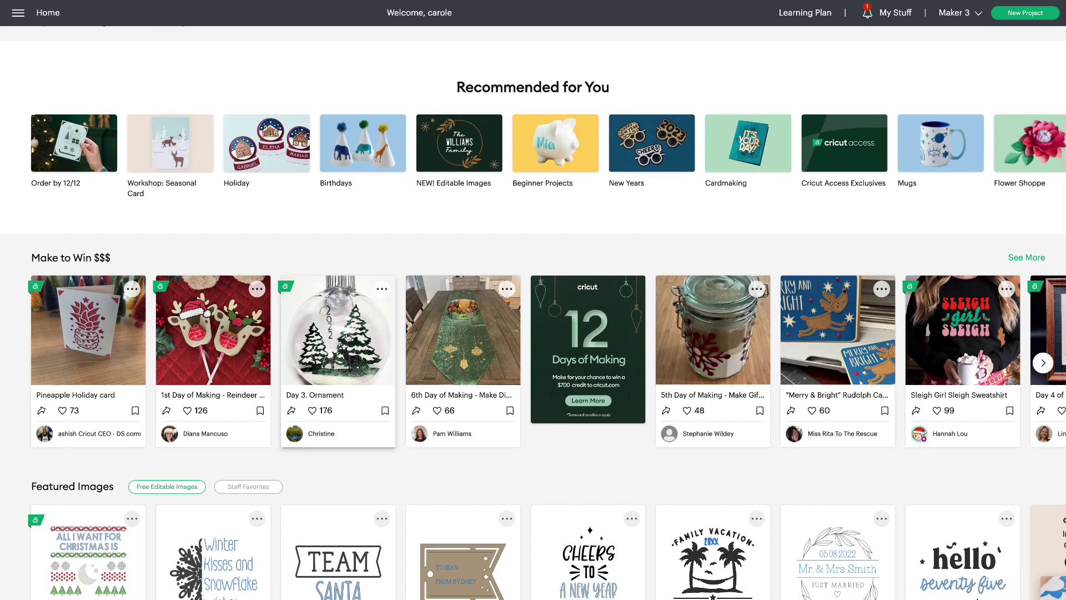
click(385, 411)
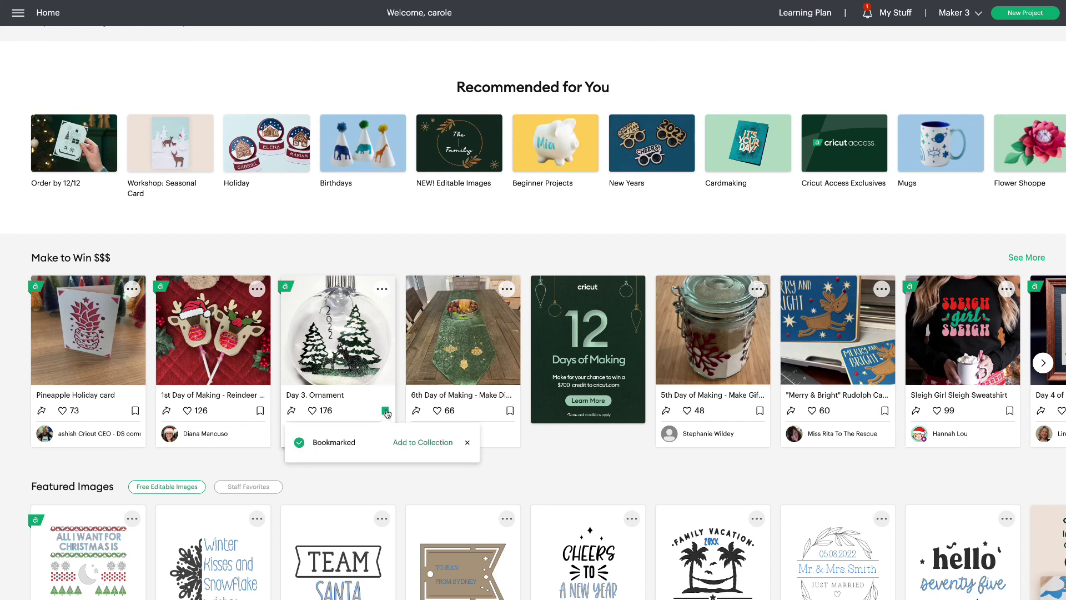
Add the bookmarked ornament to a collection, open its details and edit a copy.
scroll(386, 413, down, 1)
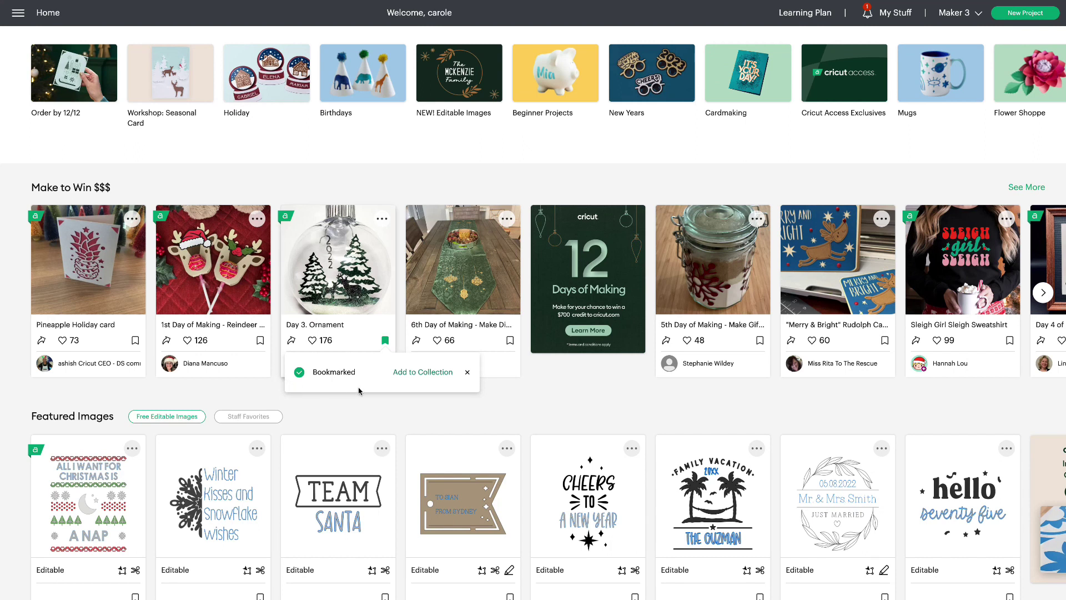
click(424, 374)
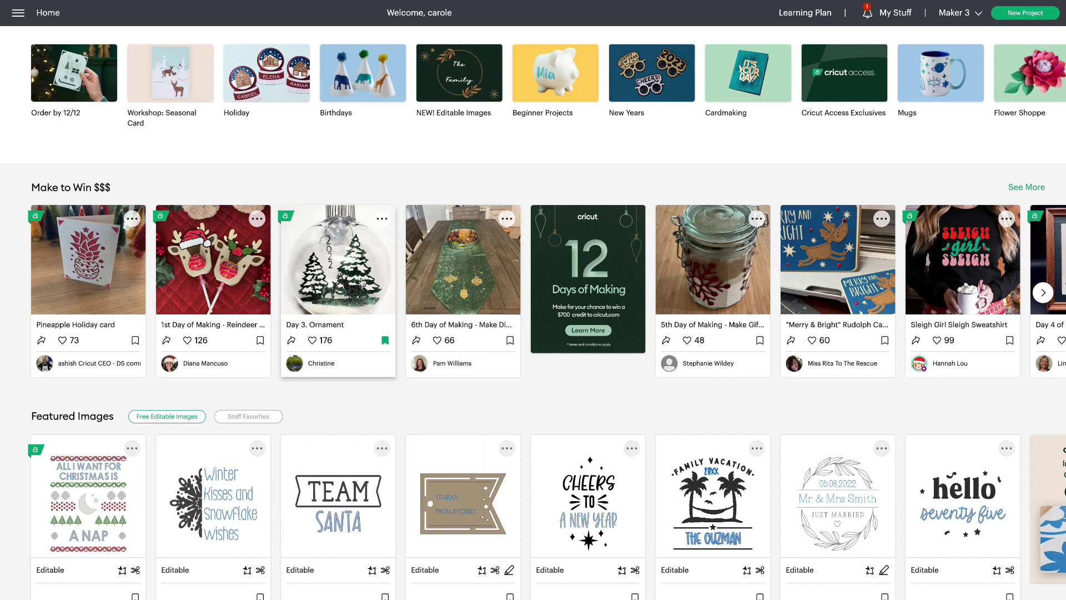
click(361, 278)
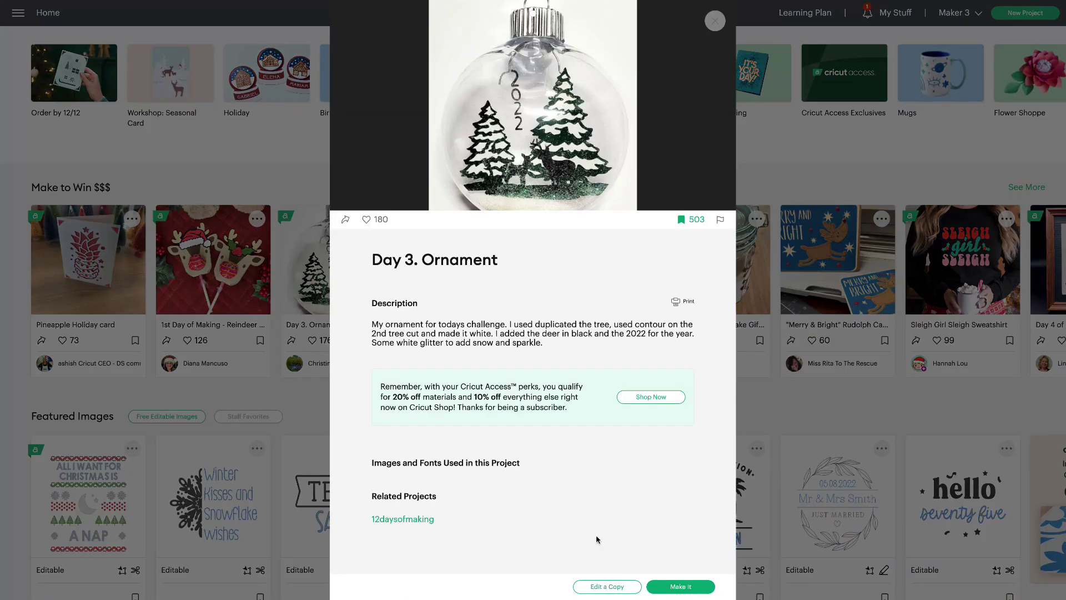
click(605, 587)
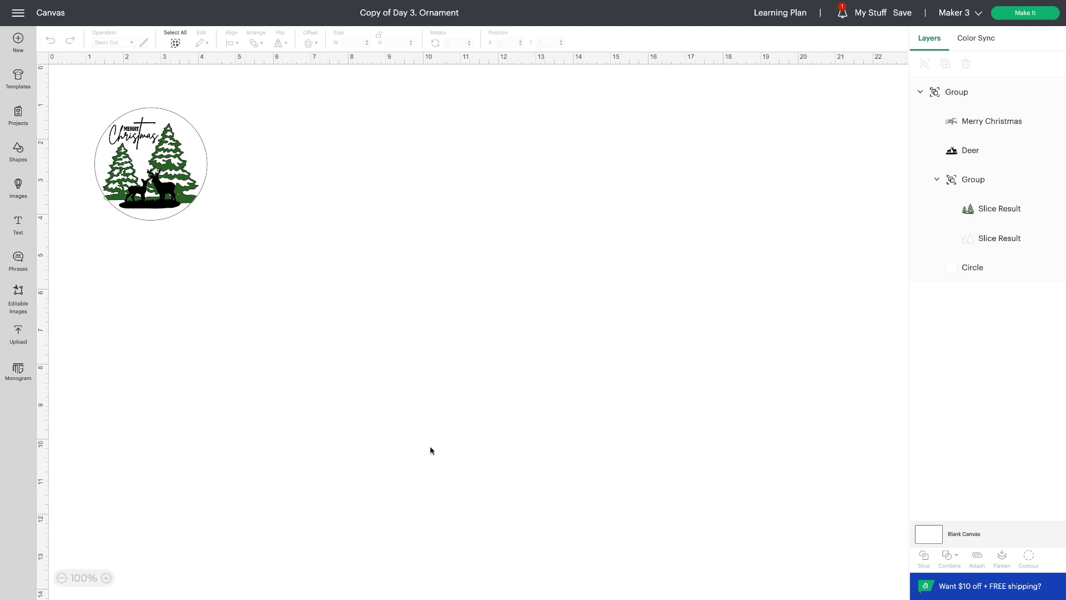
Start a Save As for the ornament copy, cancel it, and open the Upload page.
mouse_move(901, 15)
click(911, 42)
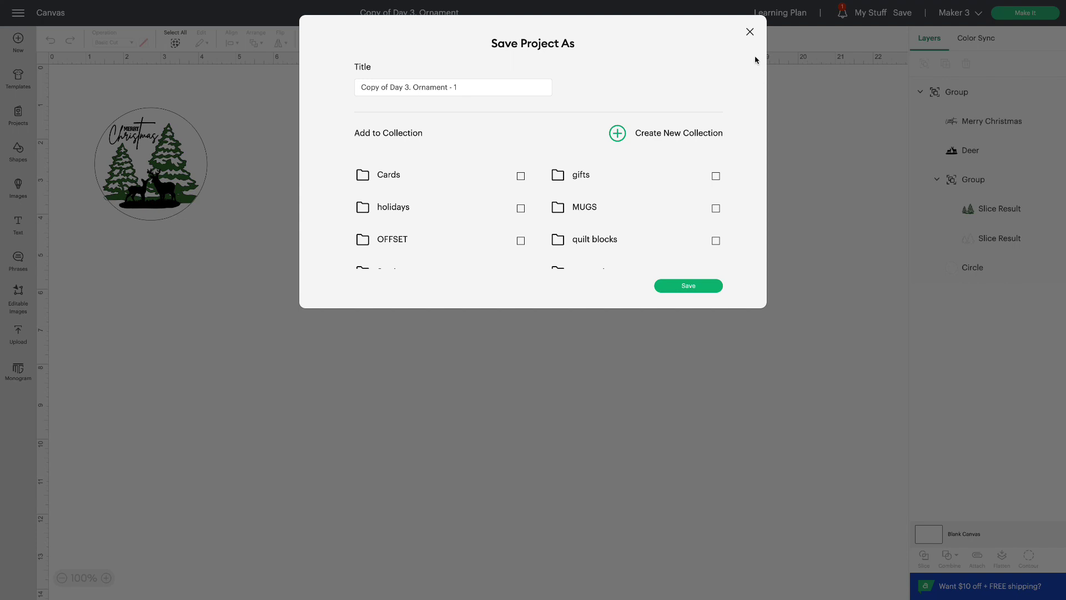
click(750, 31)
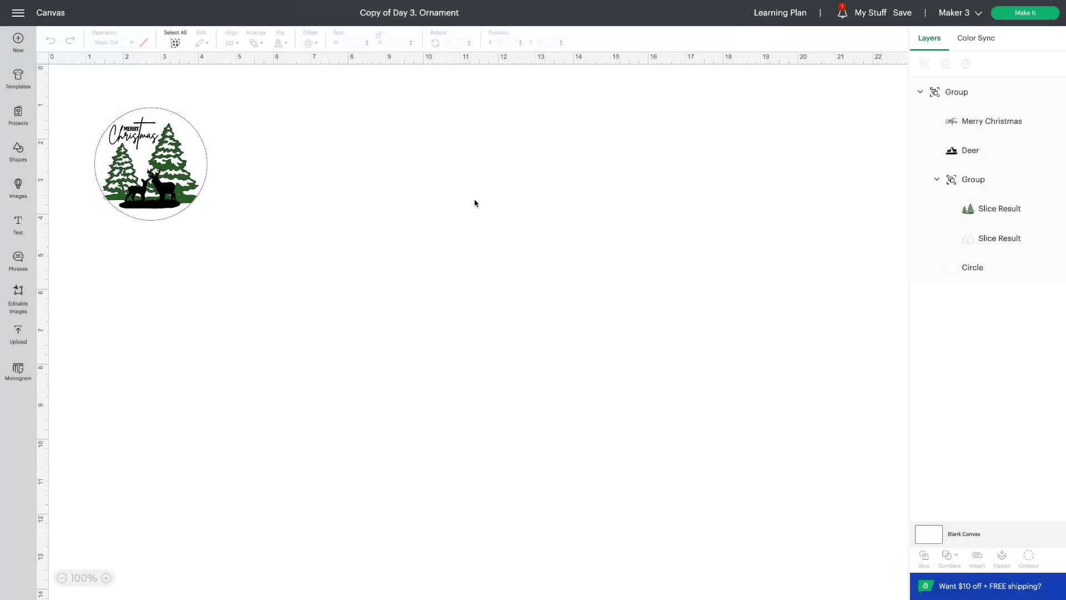
click(16, 330)
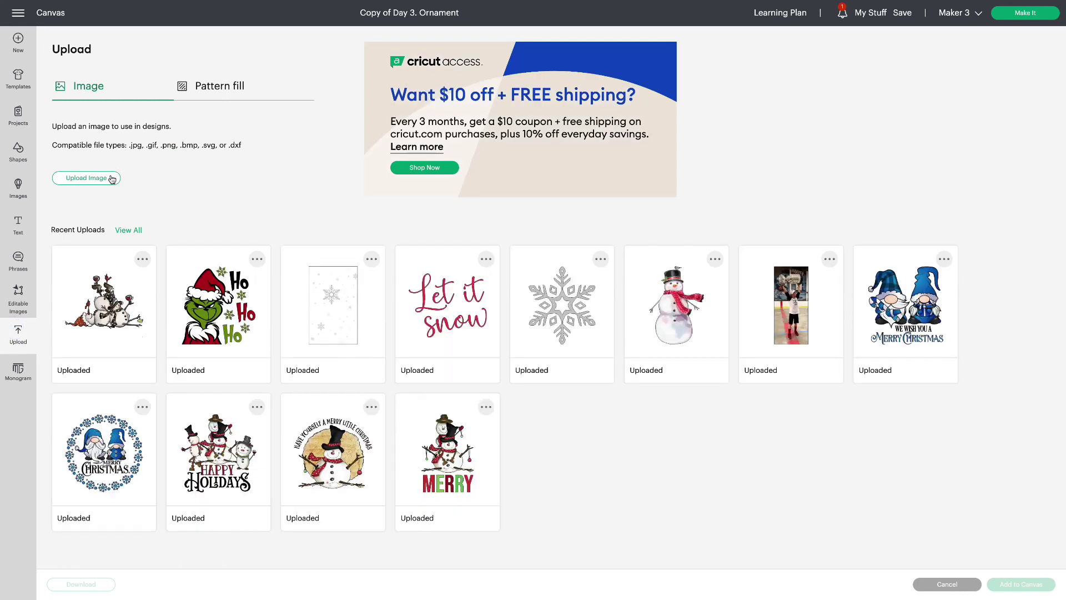
Upload Merry copy.png as a Complex image through background removal, then cancel the upload.
click(112, 178)
click(552, 295)
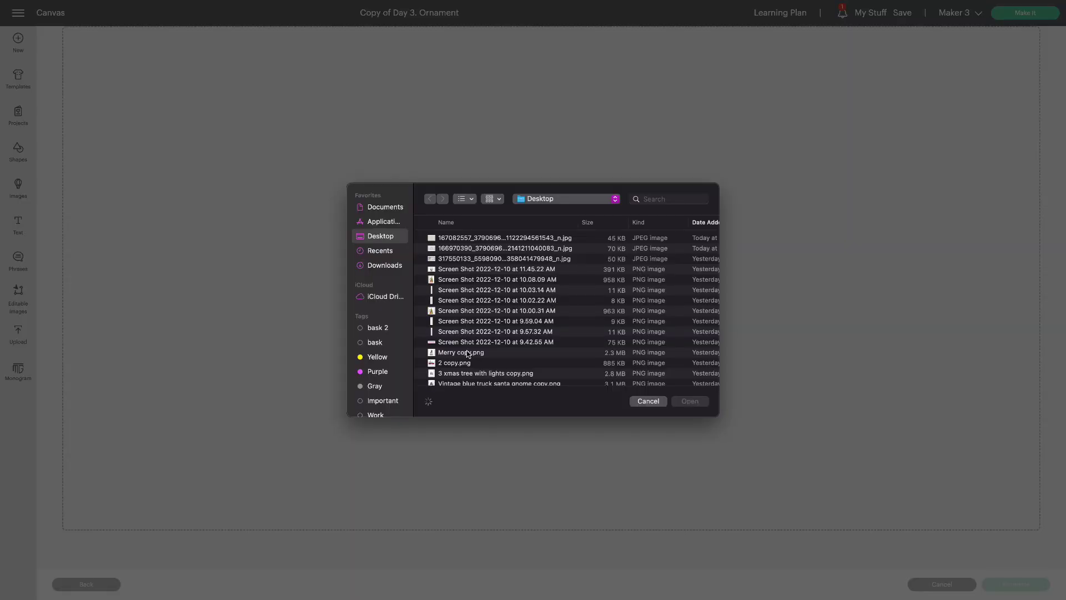
click(466, 353)
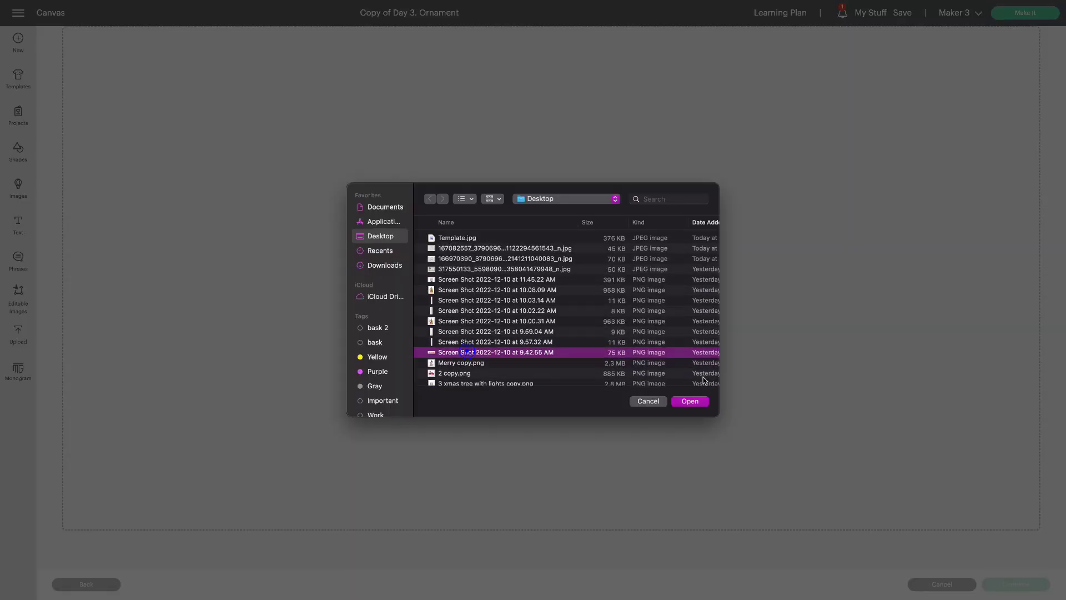
click(690, 403)
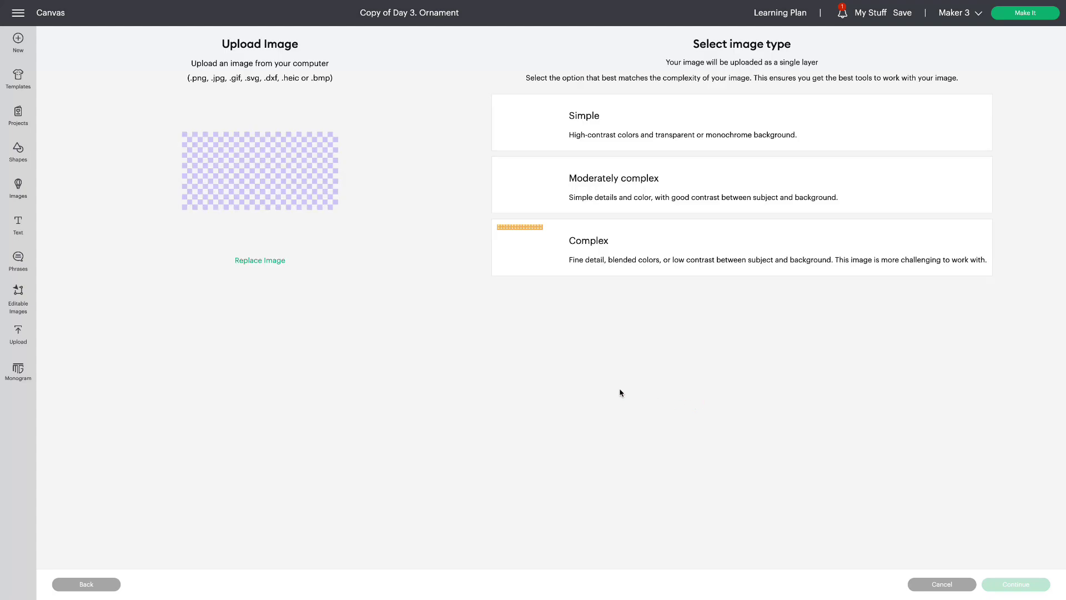
click(636, 249)
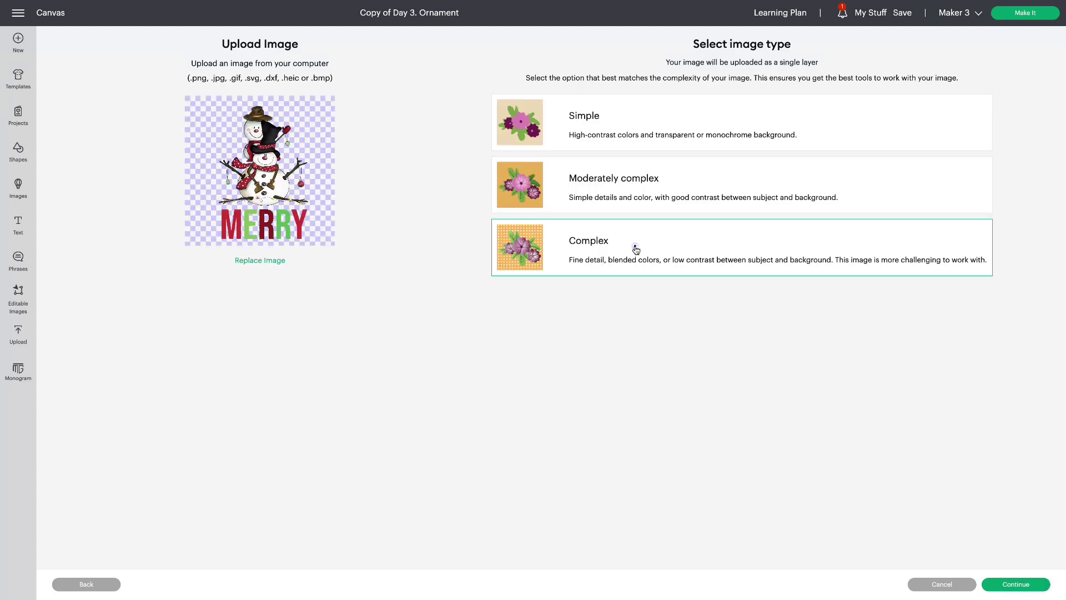
click(1036, 584)
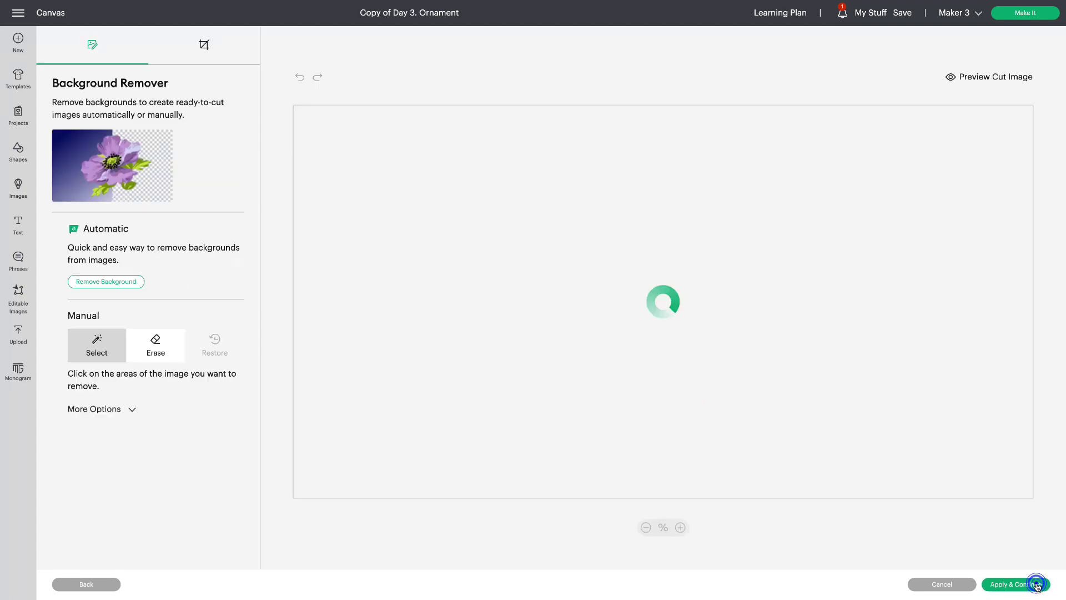
click(1014, 585)
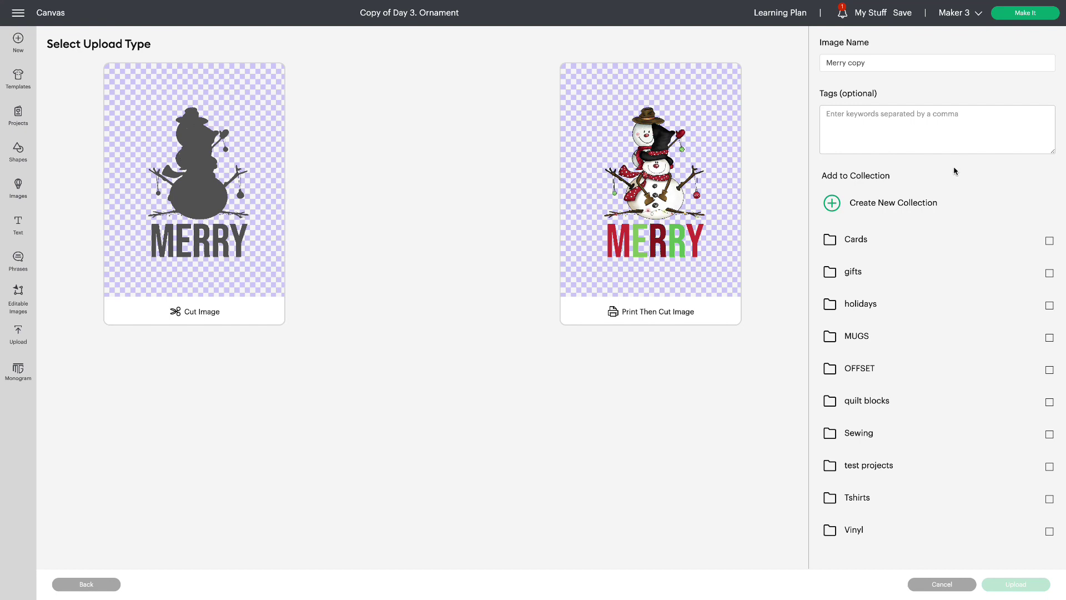
click(942, 584)
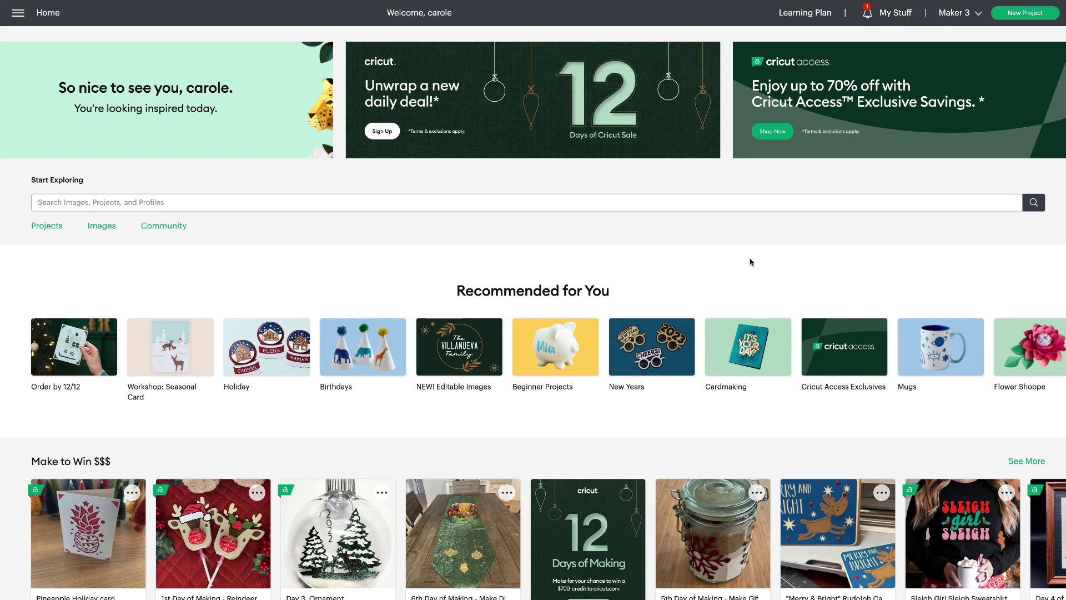
Open the Cricut Projects collection from Start Exploring on the Home page.
click(45, 230)
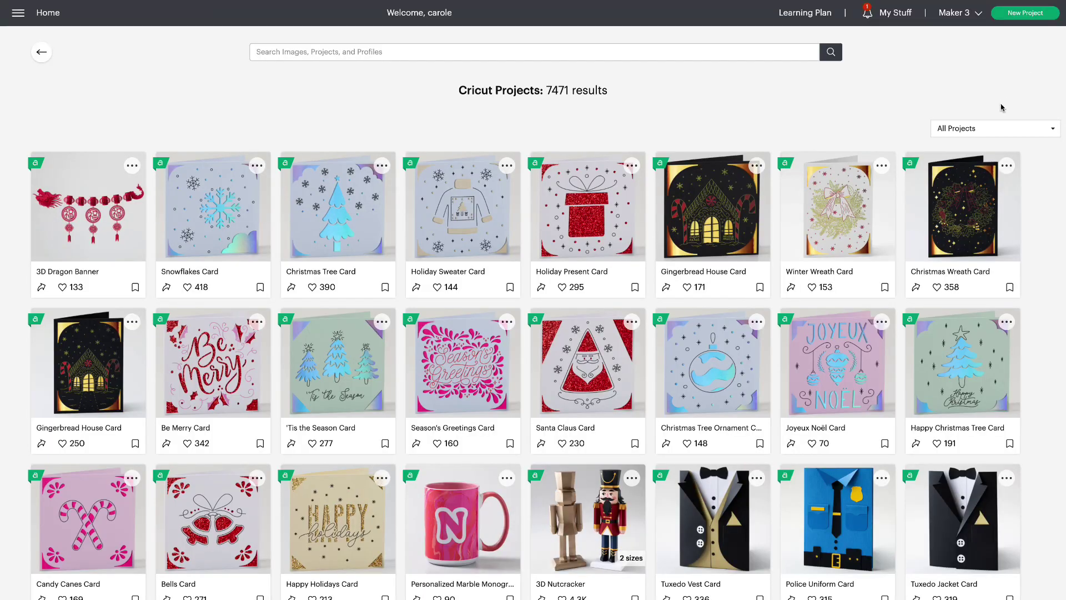
click(1049, 130)
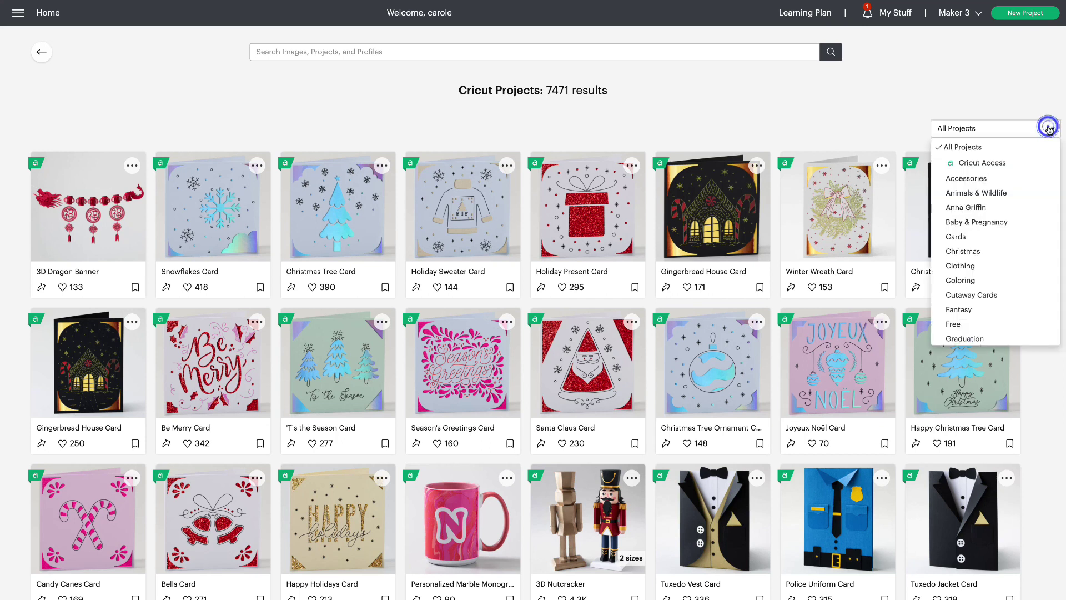
scroll(1033, 216, down, 5)
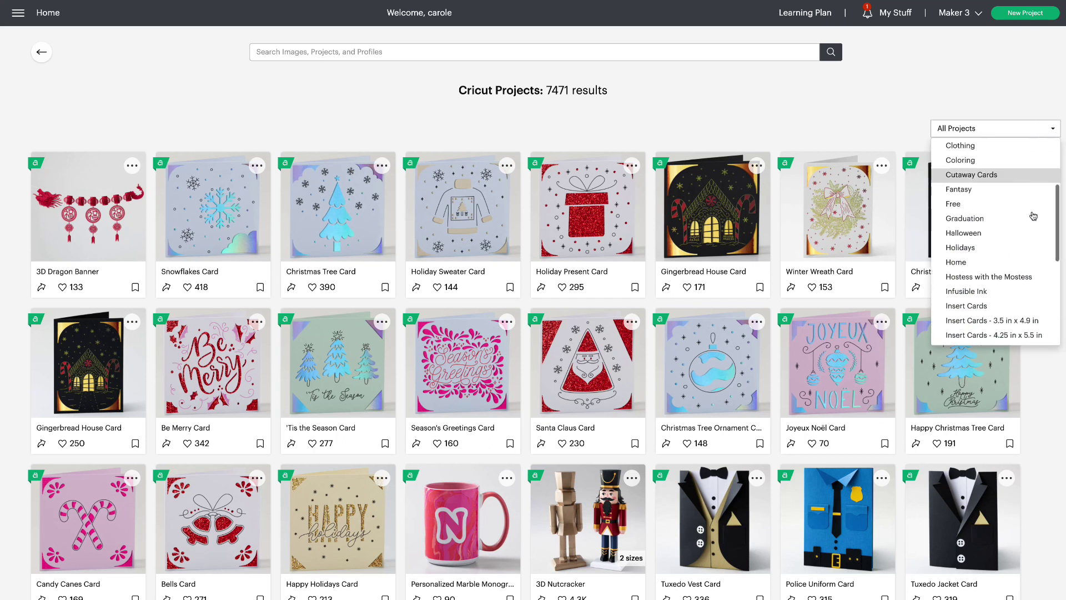
scroll(1033, 215, down, 8)
scroll(1033, 216, up, 3)
scroll(1034, 216, up, 8)
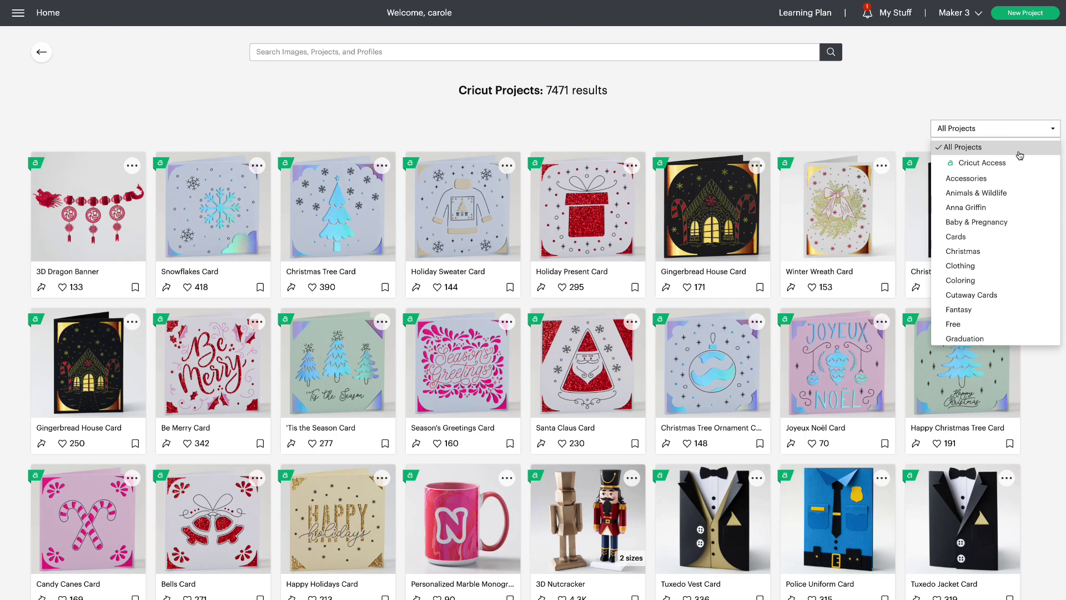
click(43, 52)
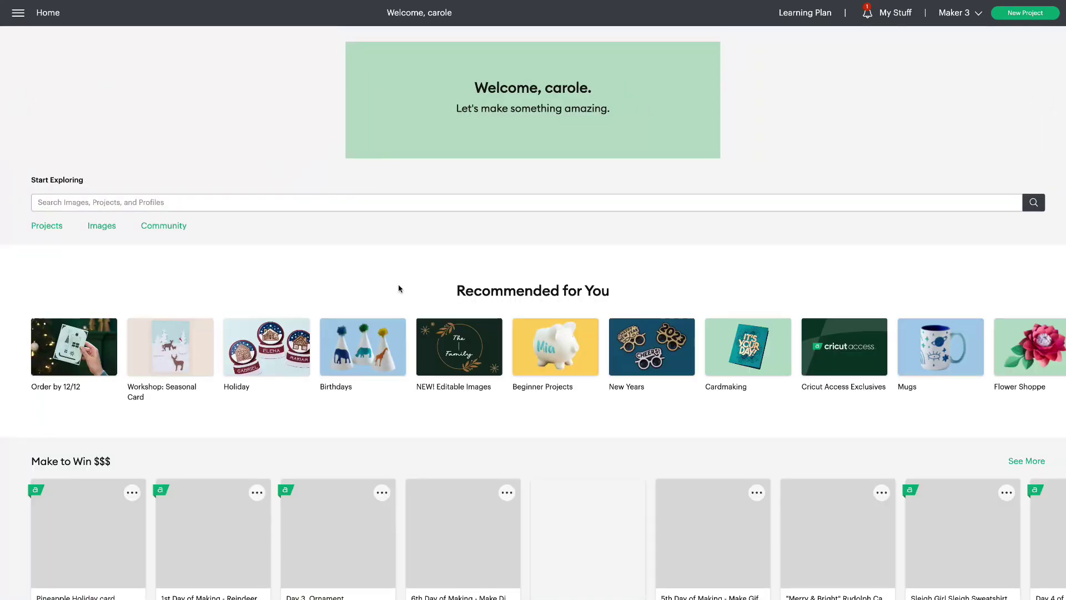
Search Start Exploring for HOLIDAY.
click(90, 196)
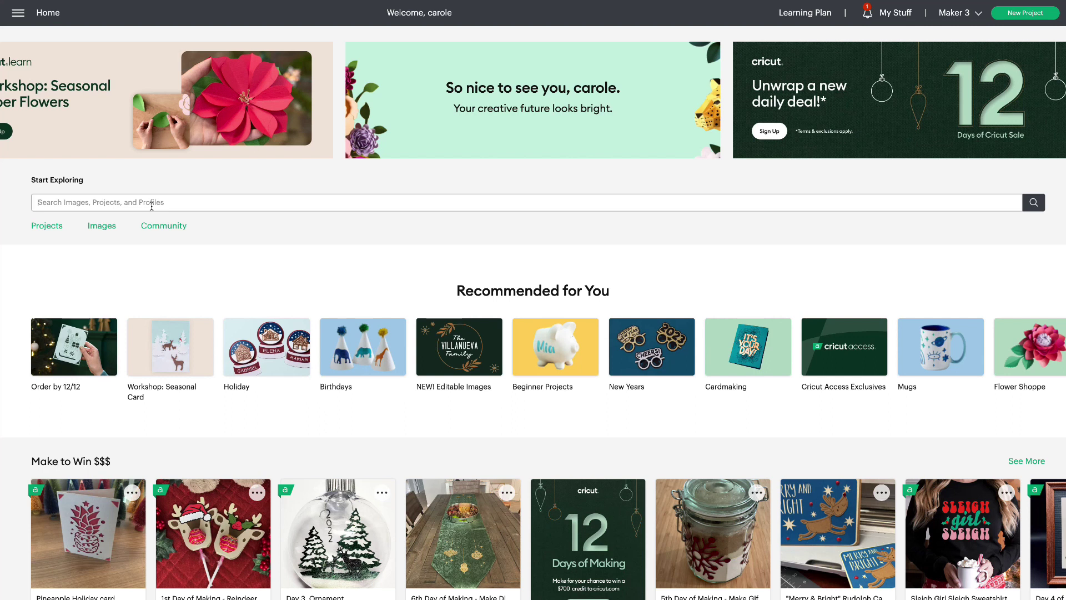
text(HOL)
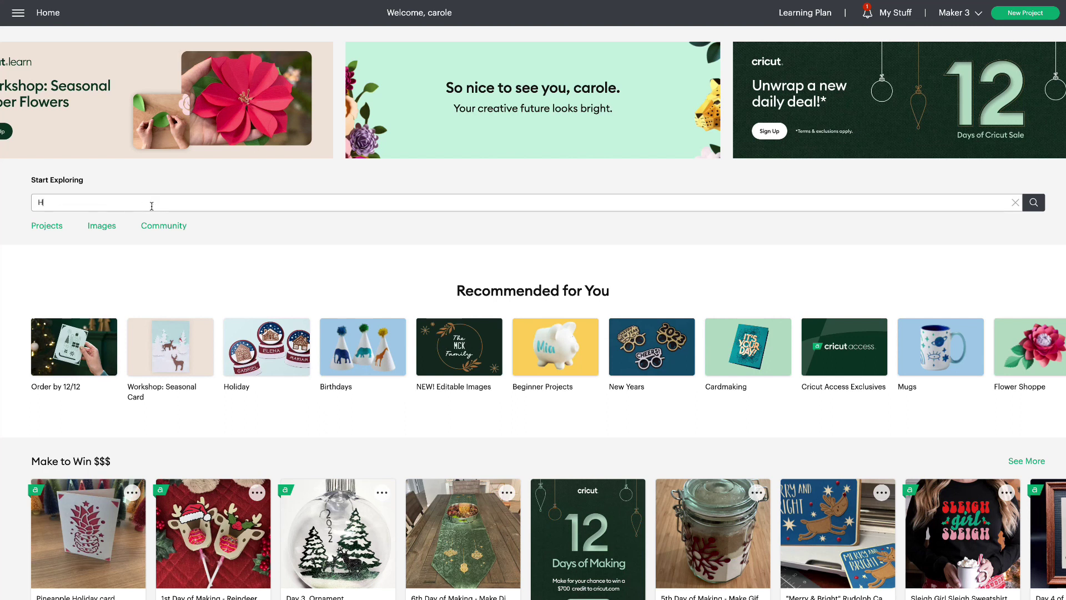
text(IDAY)
key(Return)
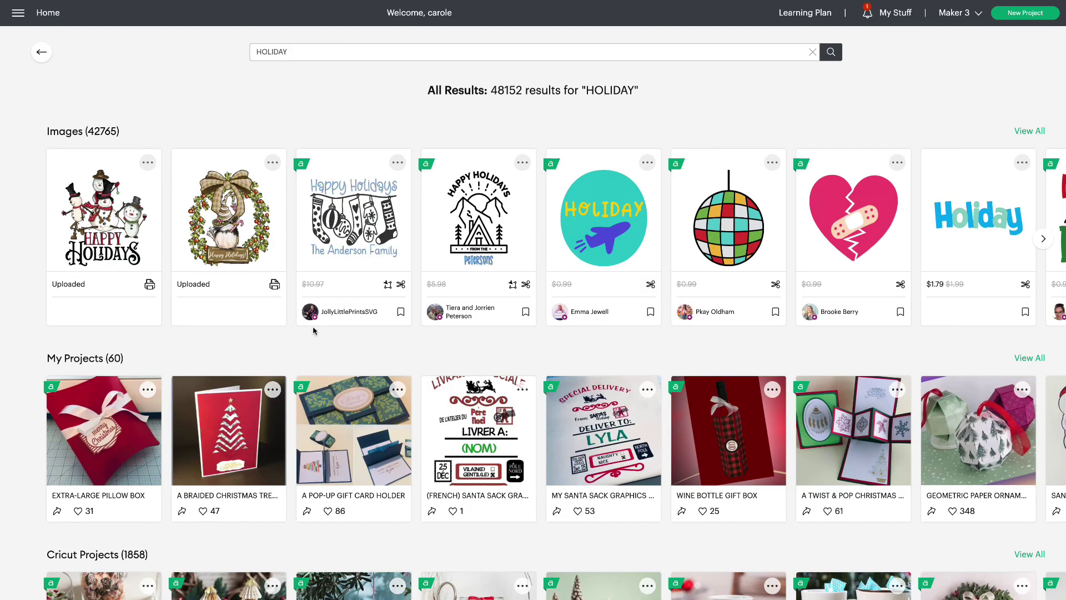
Scroll the HOLIDAY results down to the Fonts (5) row.
scroll(312, 331, down, 2)
scroll(313, 331, down, 5)
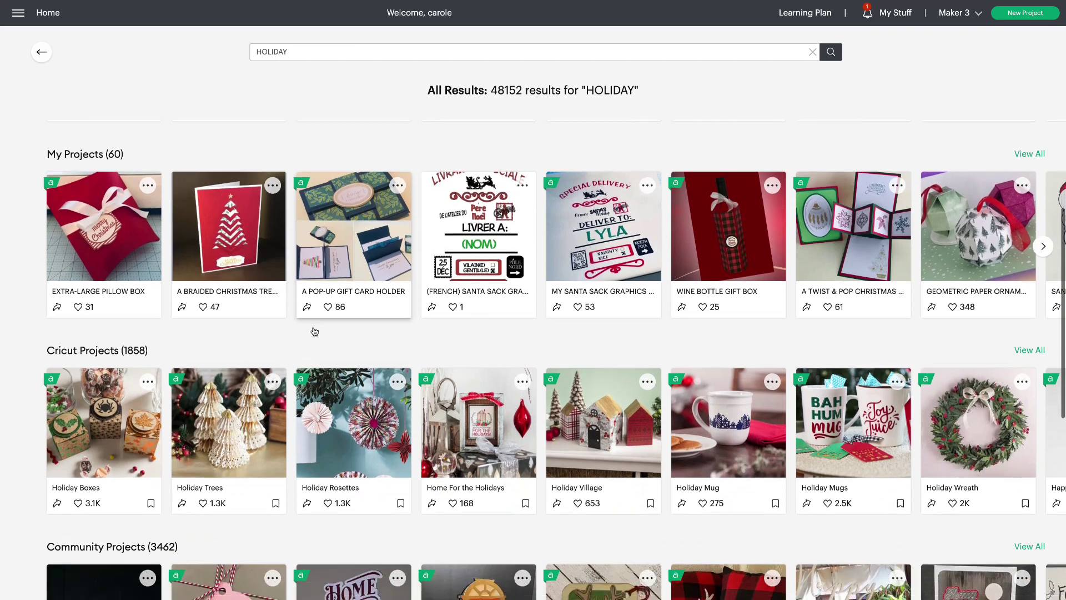
scroll(314, 332, down, 6)
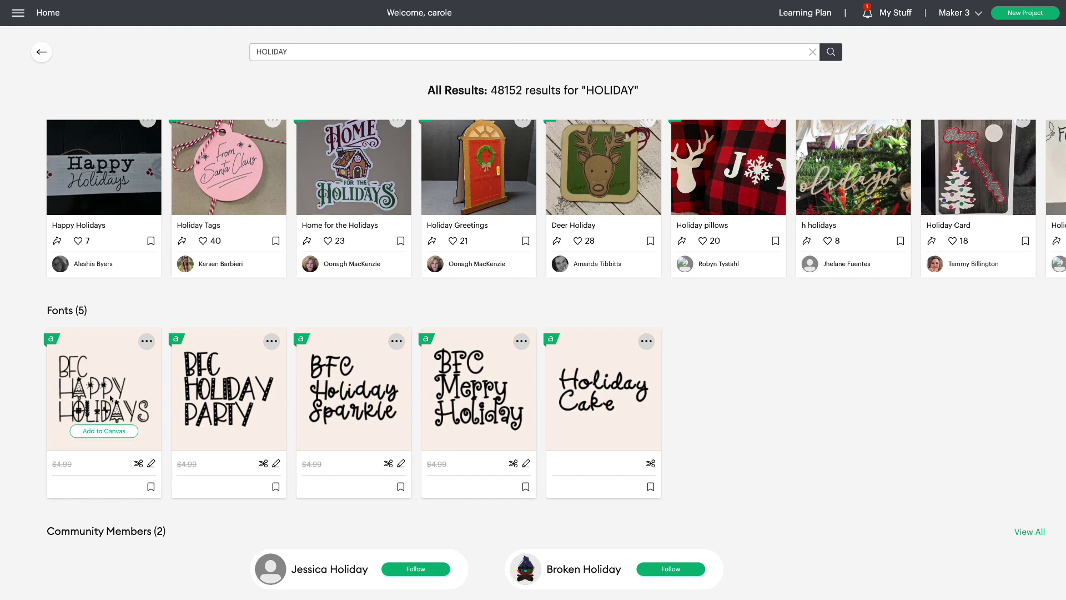
Compare the BFC Holiday font styles, bookmark BFC Happy Holidays, and start a new blank canvas.
click(145, 342)
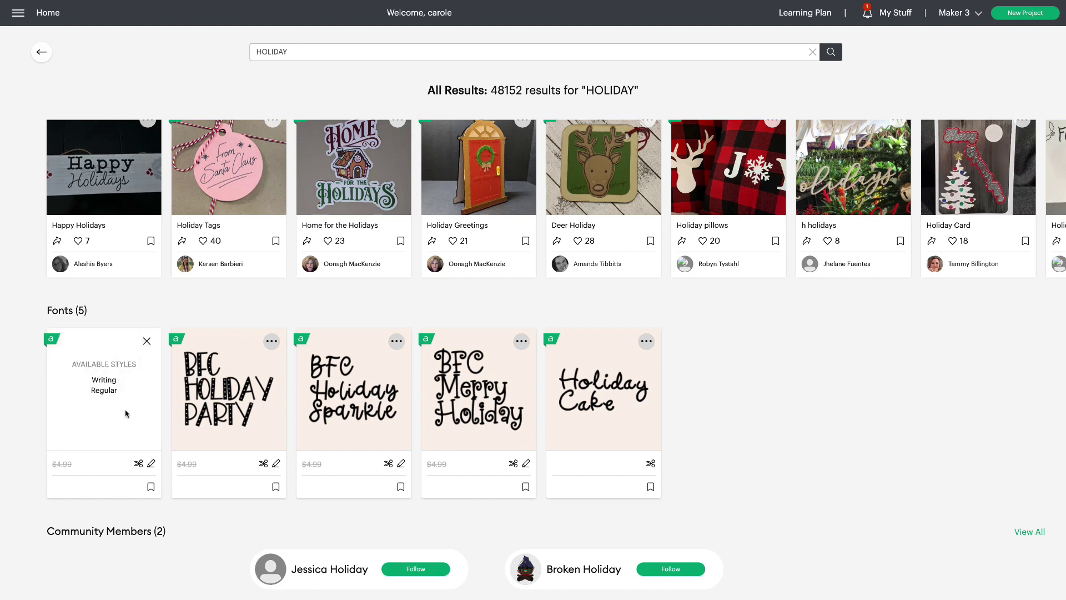
click(272, 342)
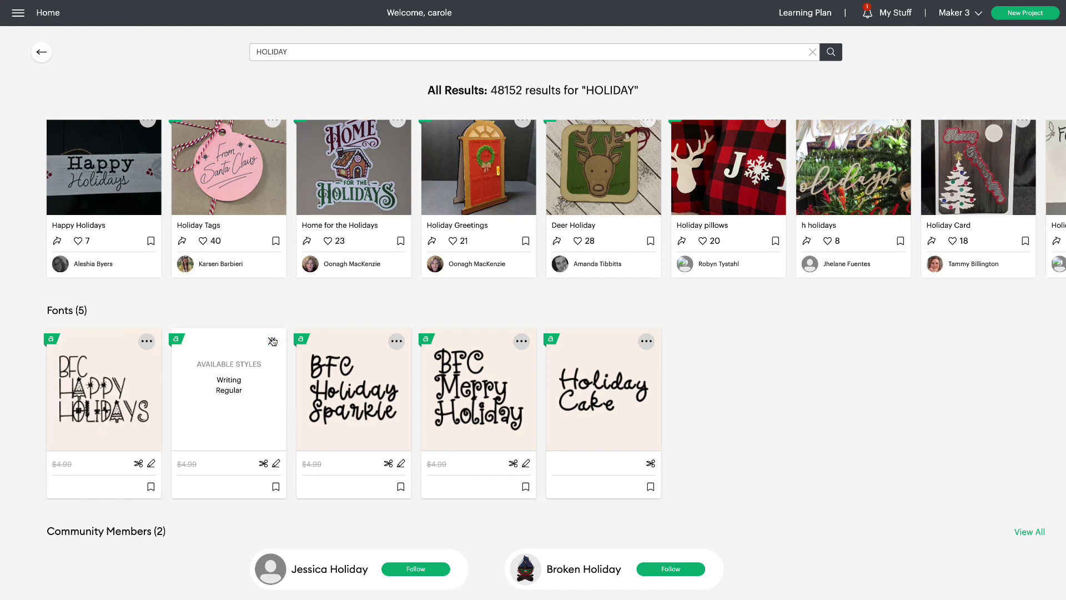
click(146, 342)
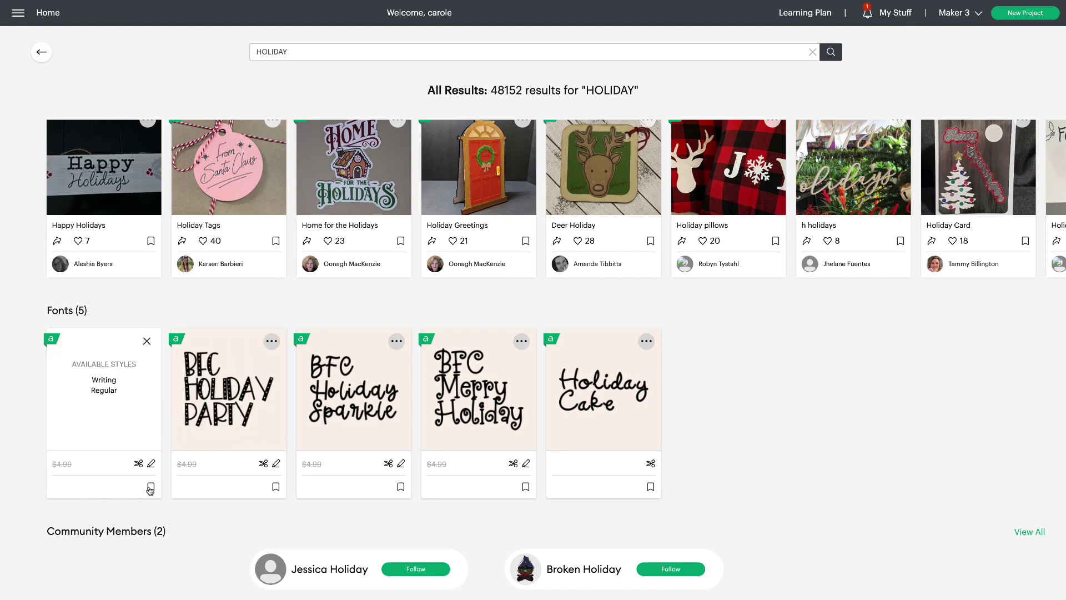
click(151, 486)
click(147, 341)
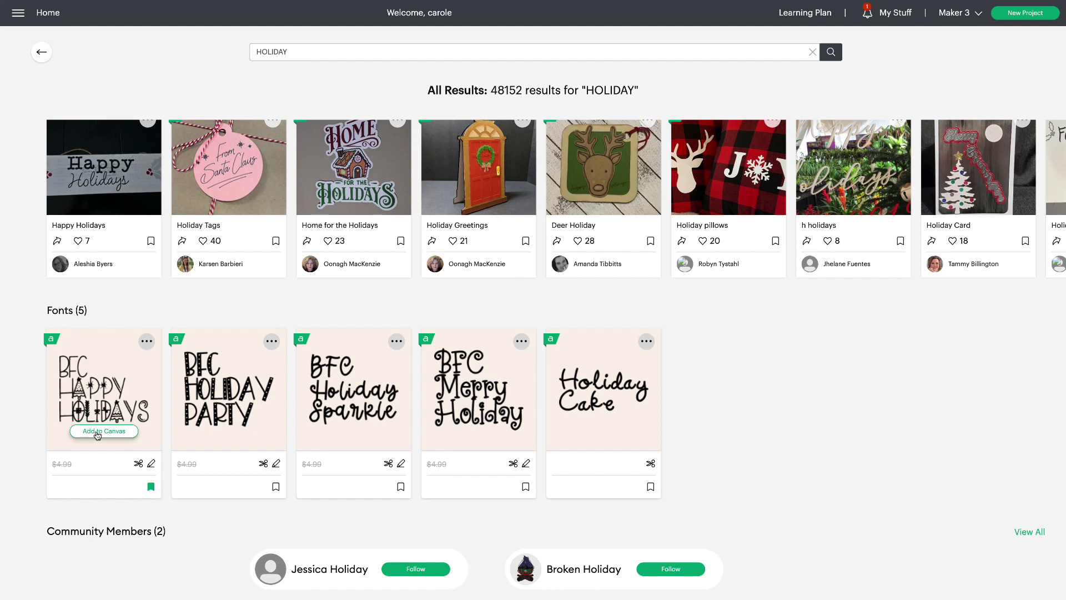
click(1023, 14)
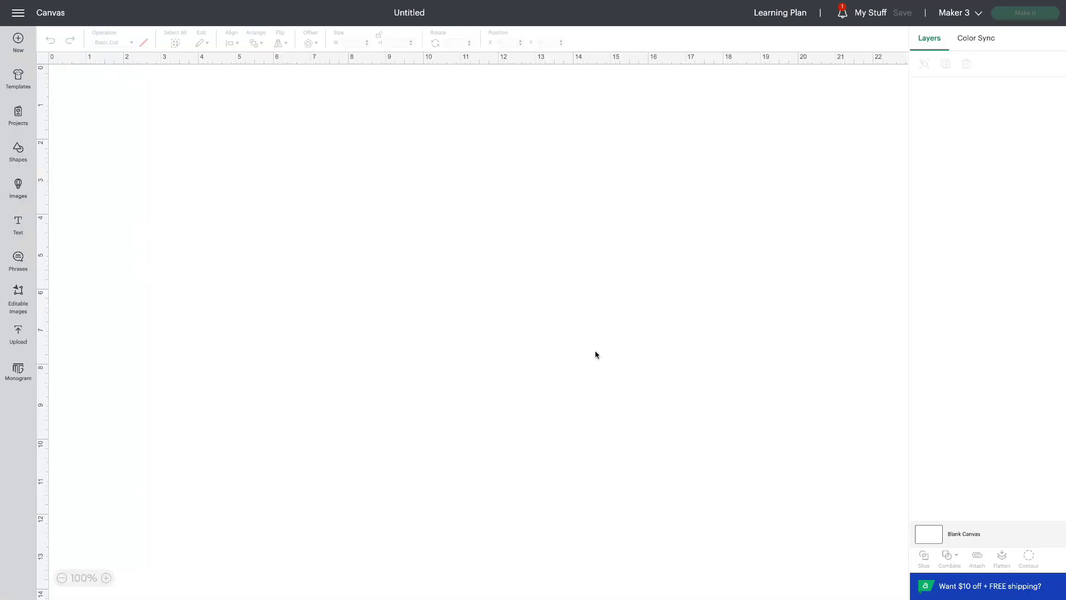
Add a text object reading HOLIDAY to the blank canvas.
click(16, 229)
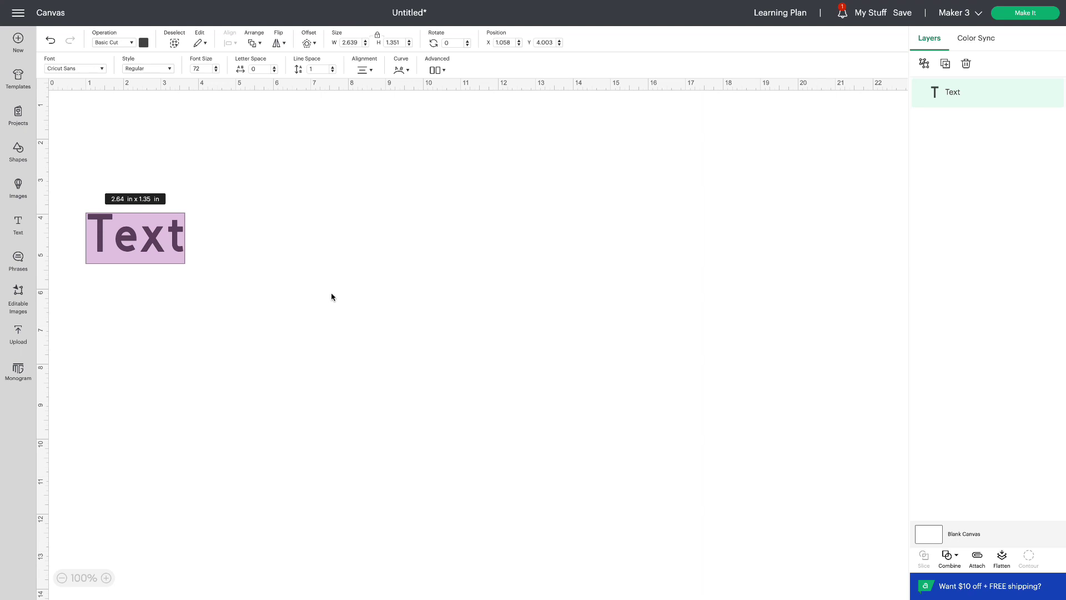
text(HOLIDAY)
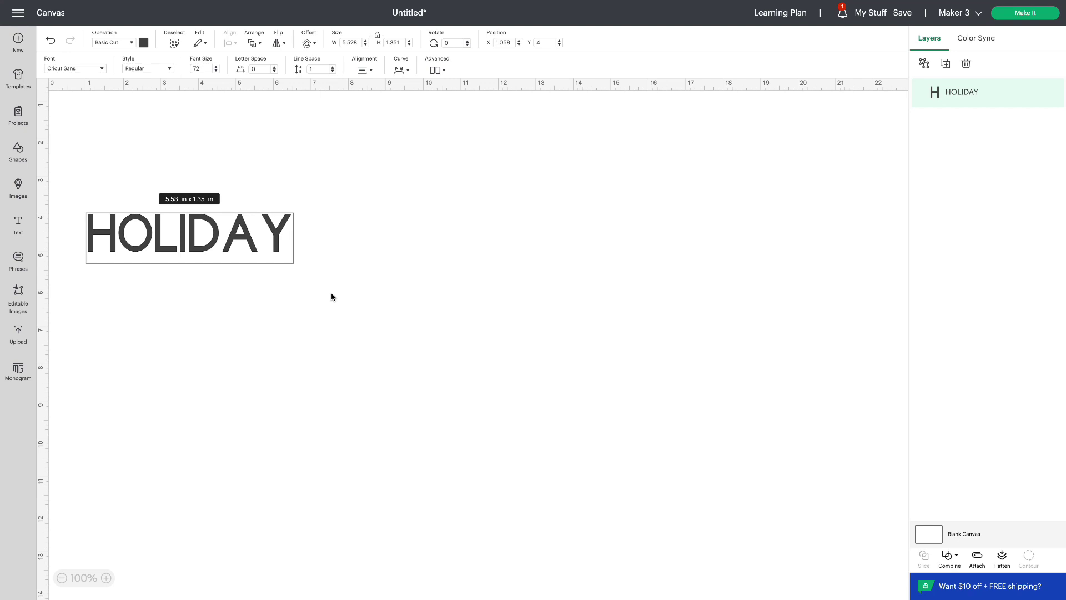
Open the HOLIDAY font list, check the language and filter menus, and browse the categories.
click(86, 69)
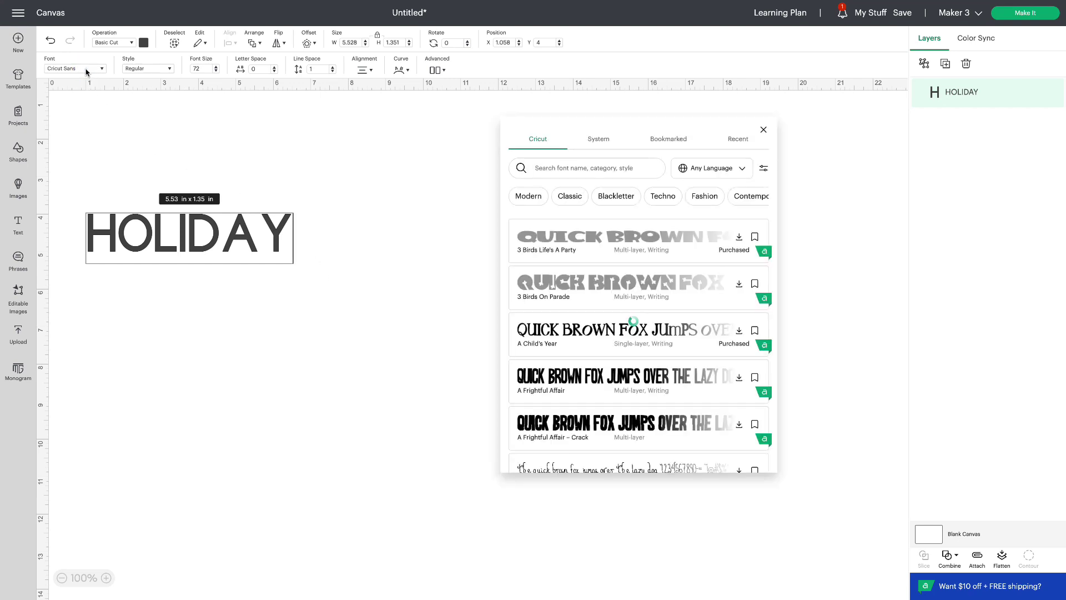
drag(622, 123, 671, 131)
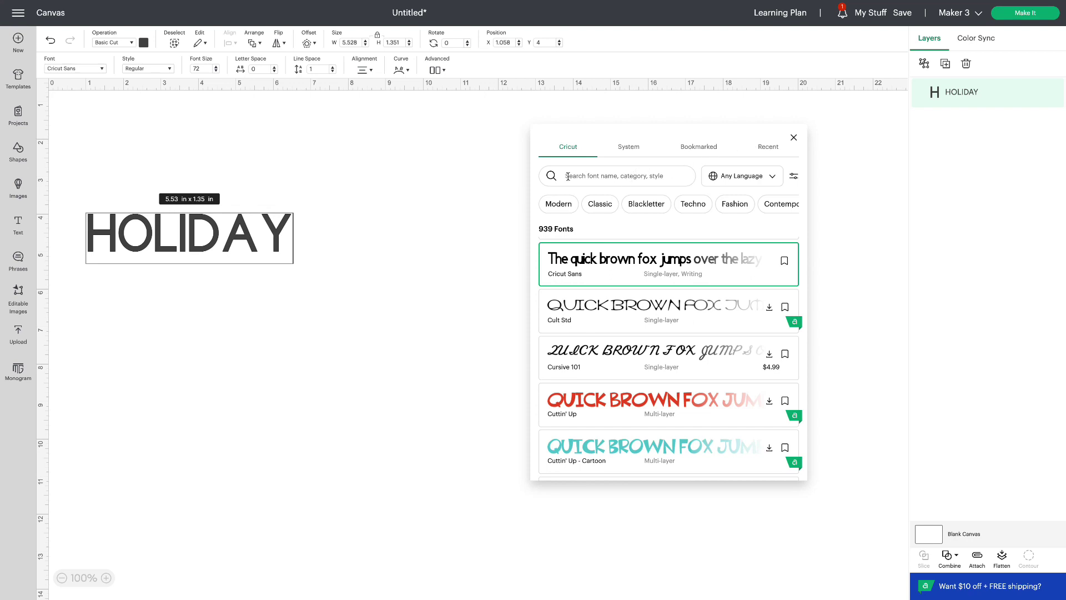
click(748, 181)
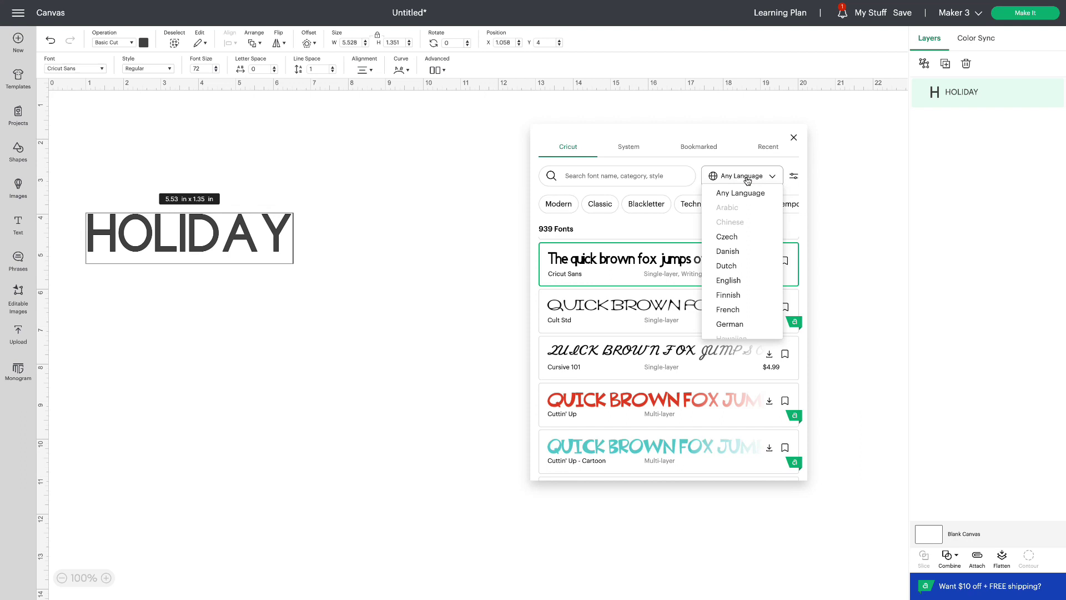
click(747, 179)
click(794, 176)
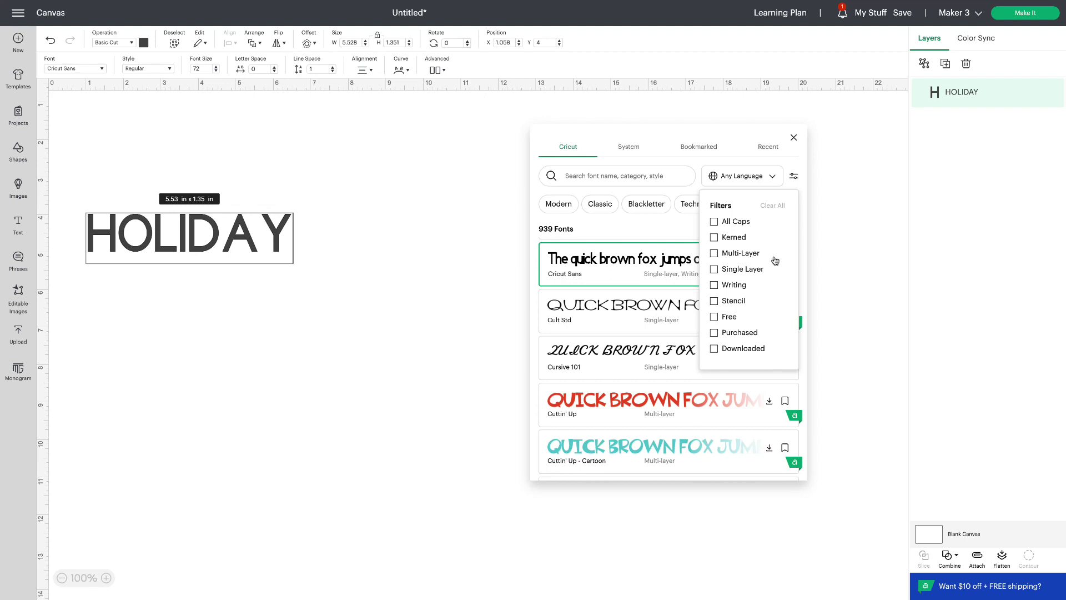
click(794, 178)
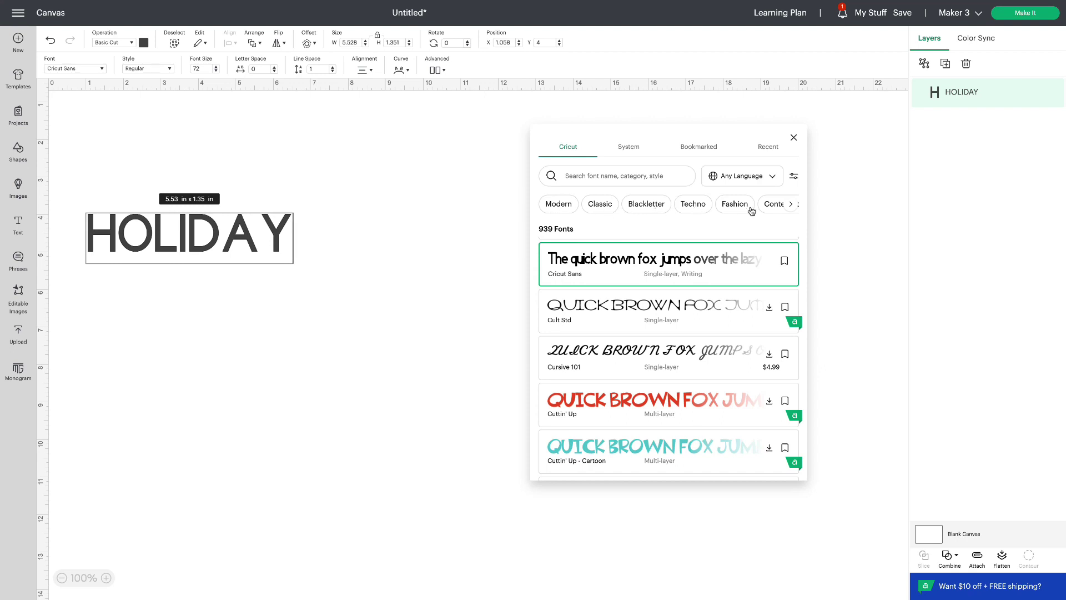
click(791, 204)
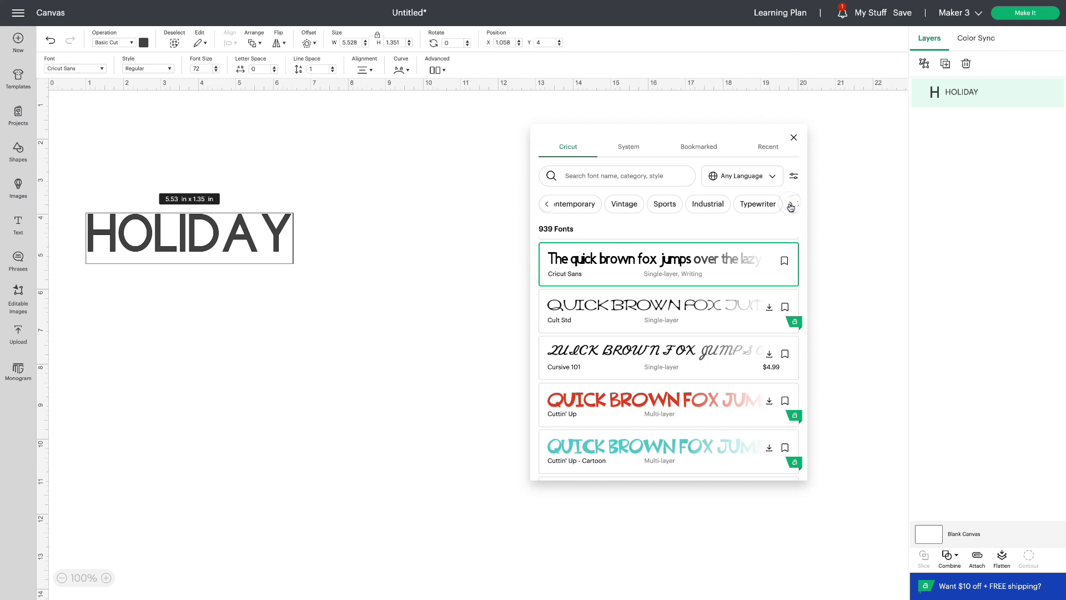
click(790, 206)
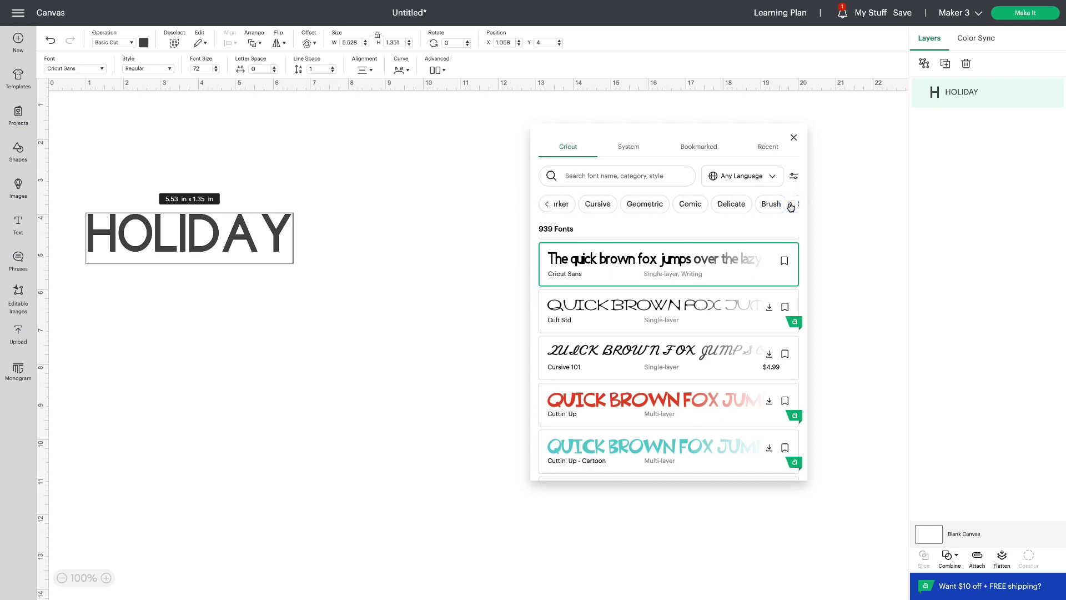
Preview HOLIDAY in Cursive 101, Cuttin' Up variants, DIN Neuzeit Grotesk Pro Light, then Cult Std.
click(625, 360)
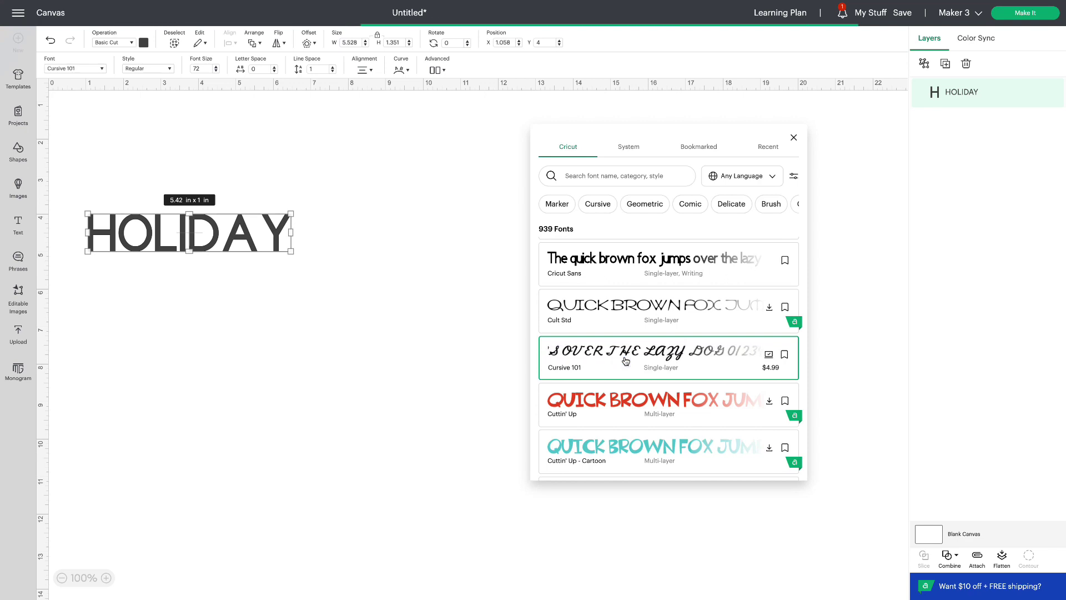
click(630, 409)
scroll(630, 410, down, 3)
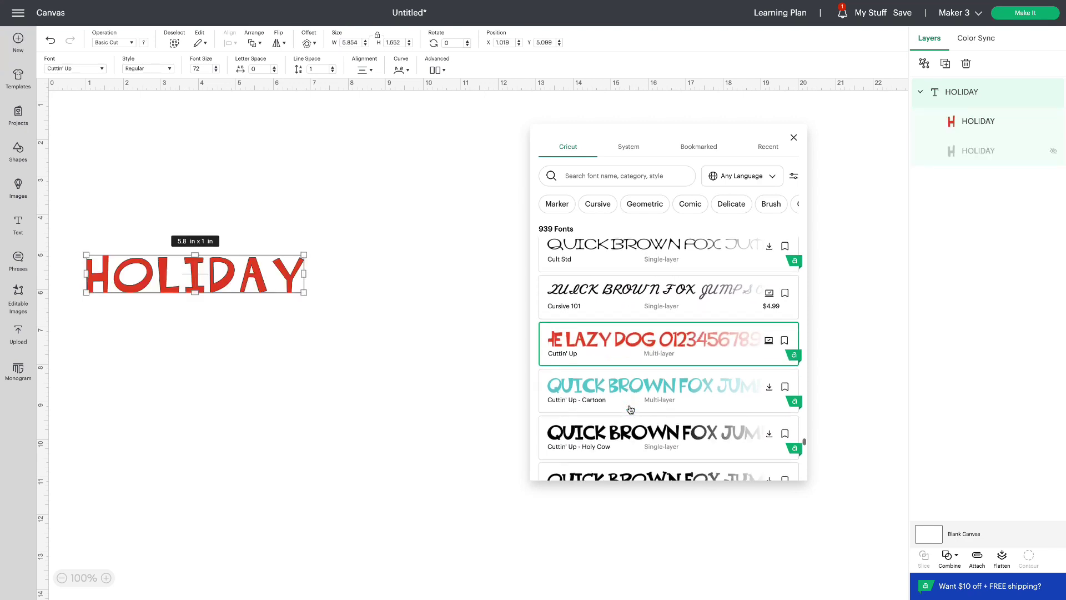
click(623, 398)
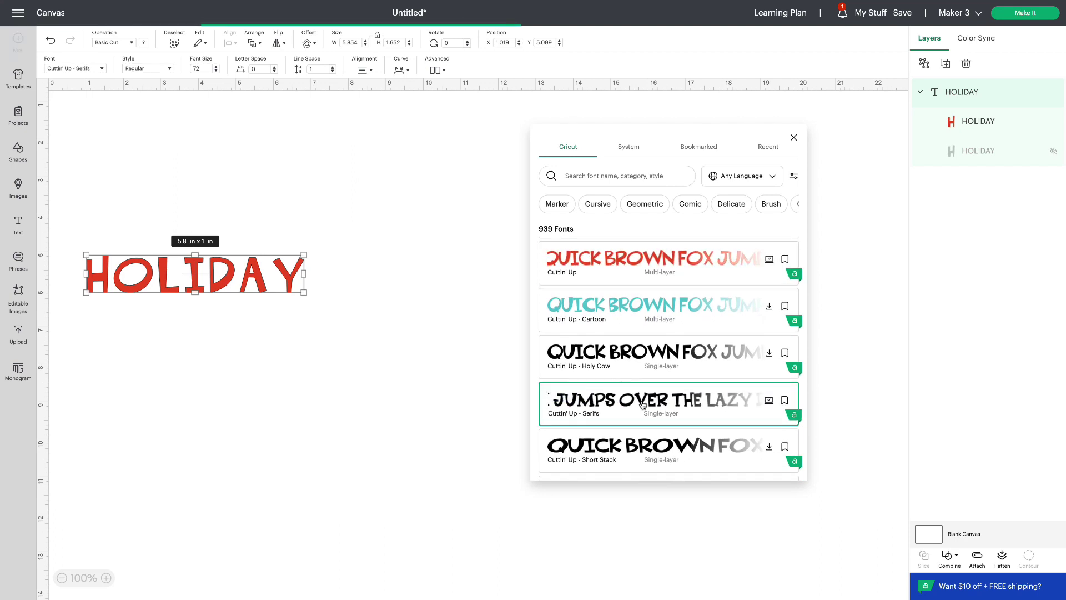
click(622, 446)
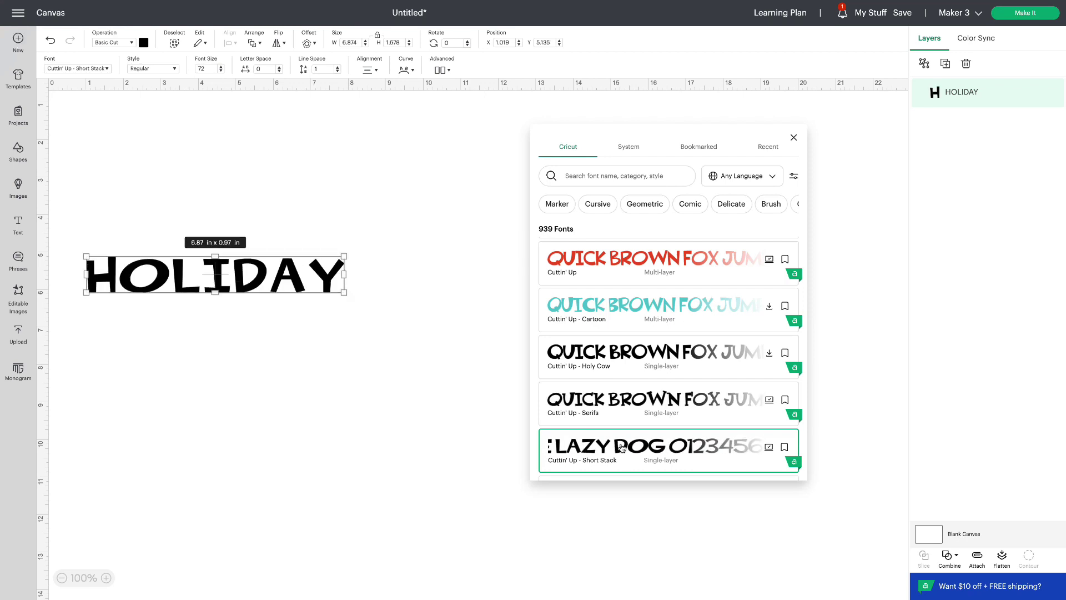
scroll(622, 447, down, 1)
scroll(622, 447, down, 1)
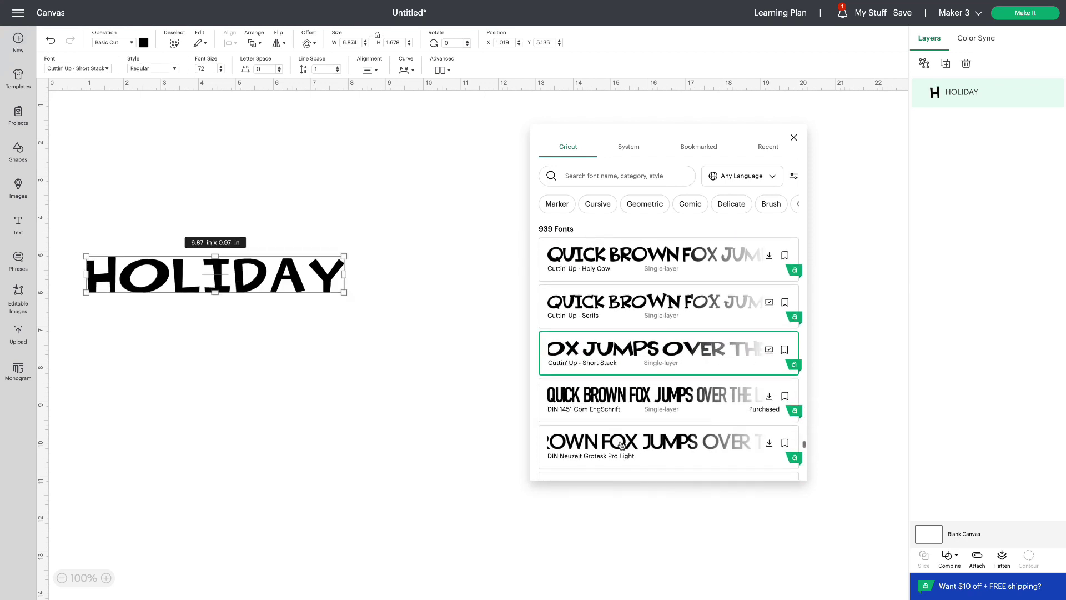
click(623, 444)
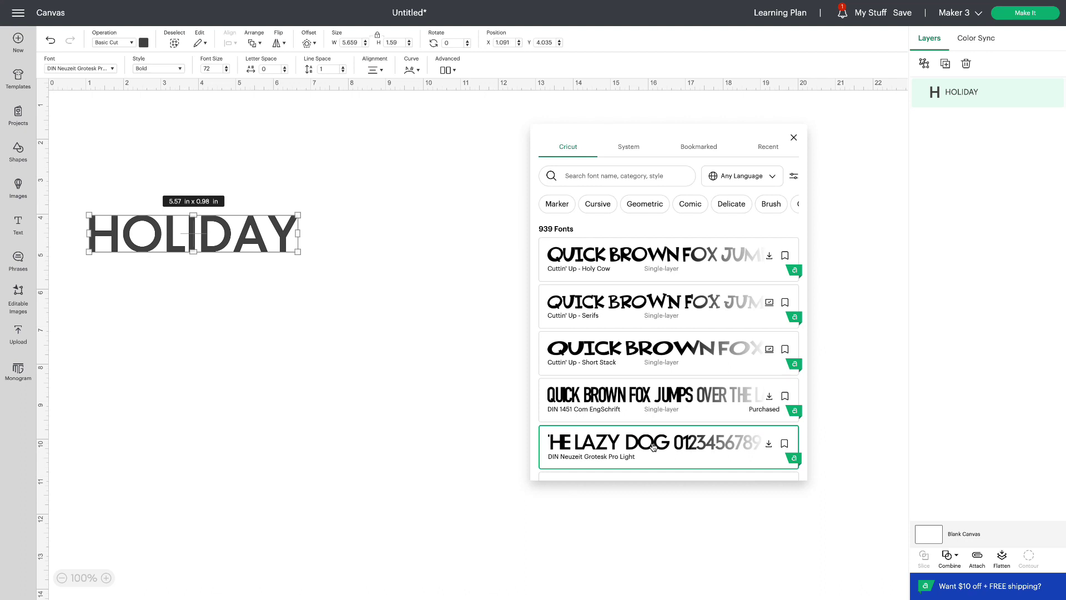
scroll(653, 447, up, 4)
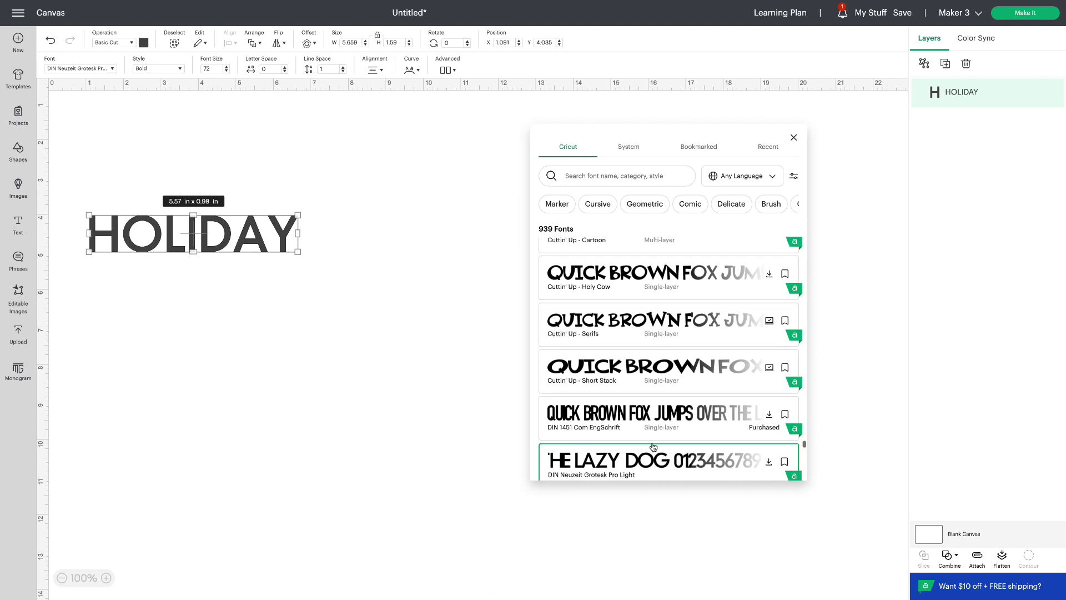
scroll(653, 447, up, 1)
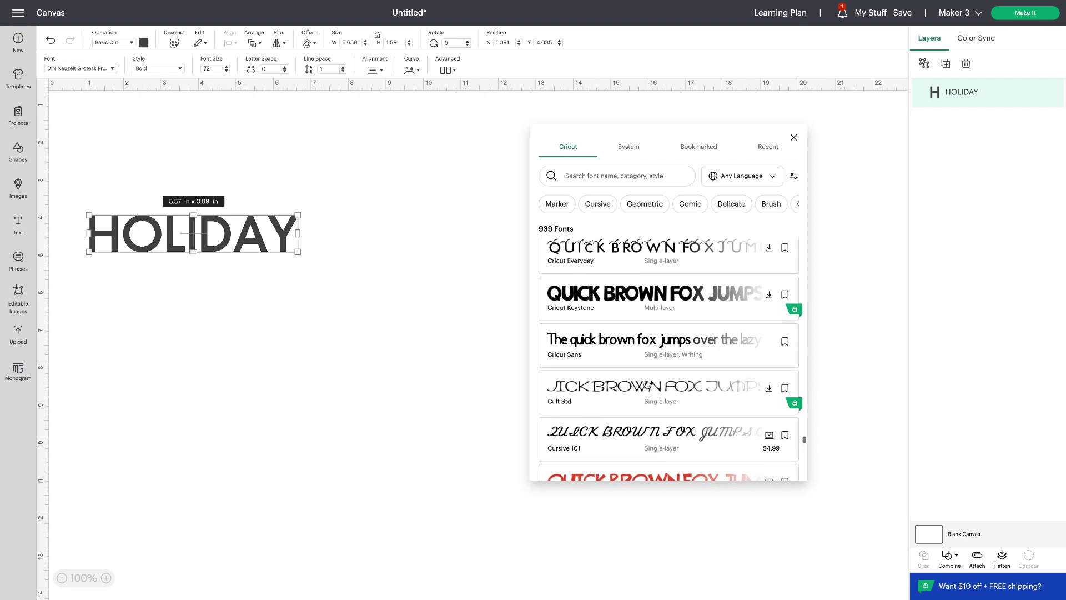
click(677, 391)
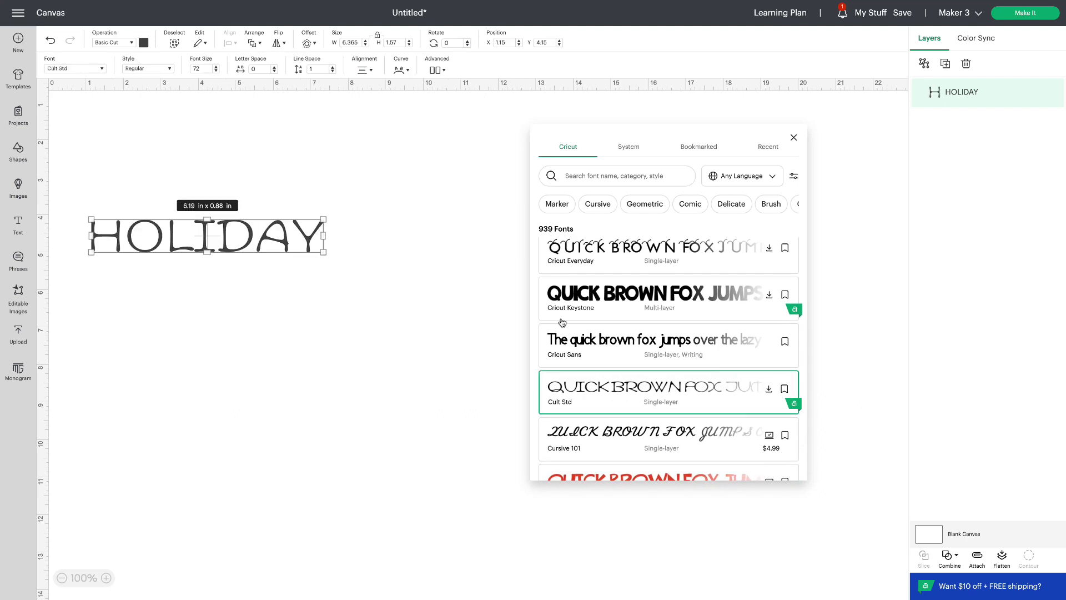
Try HOLIDAY in recent fonts Alien, Aliey, Andale Mono Bold/Italic, Cursive 101, ending in Cult Std.
click(767, 147)
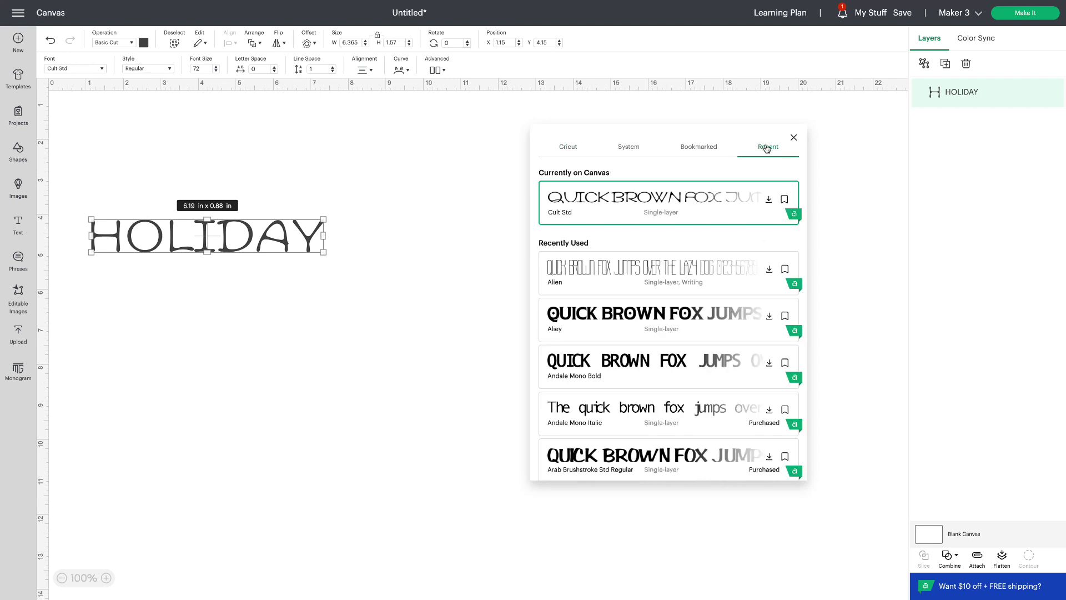
click(702, 266)
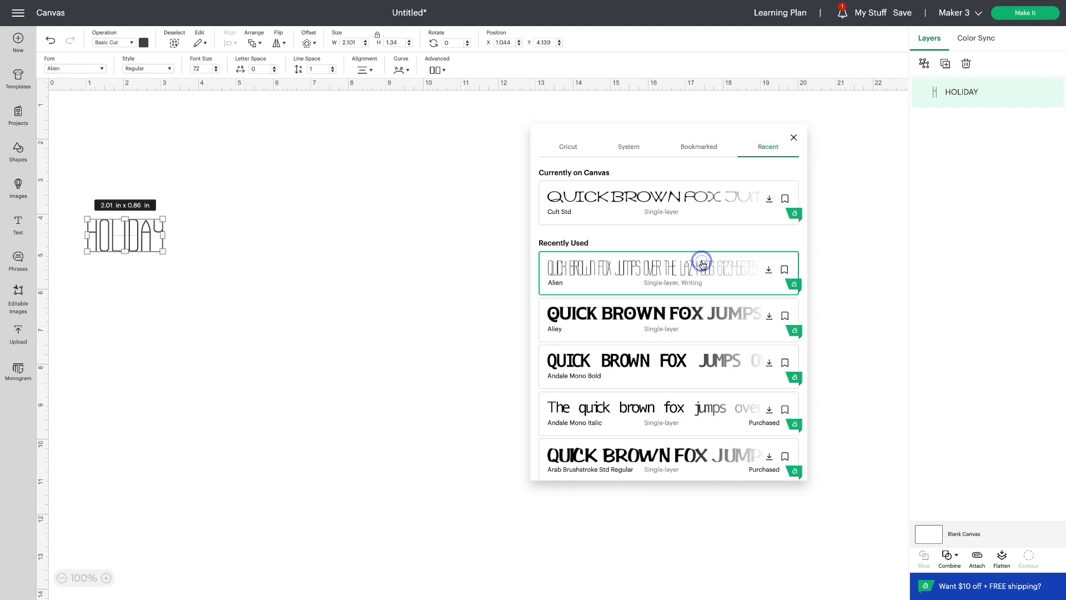
click(681, 317)
click(681, 364)
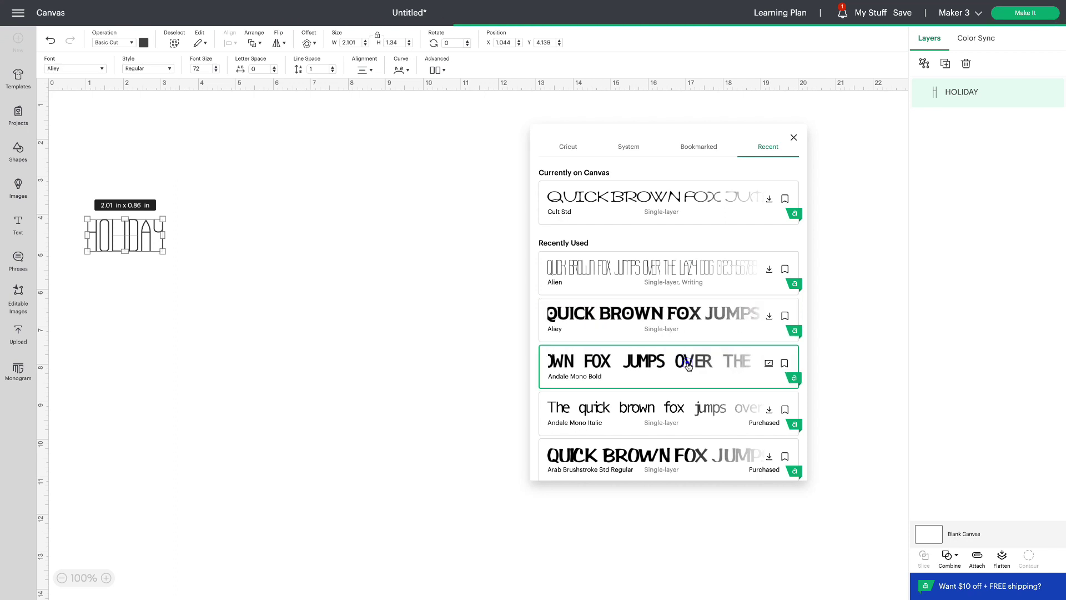
click(688, 409)
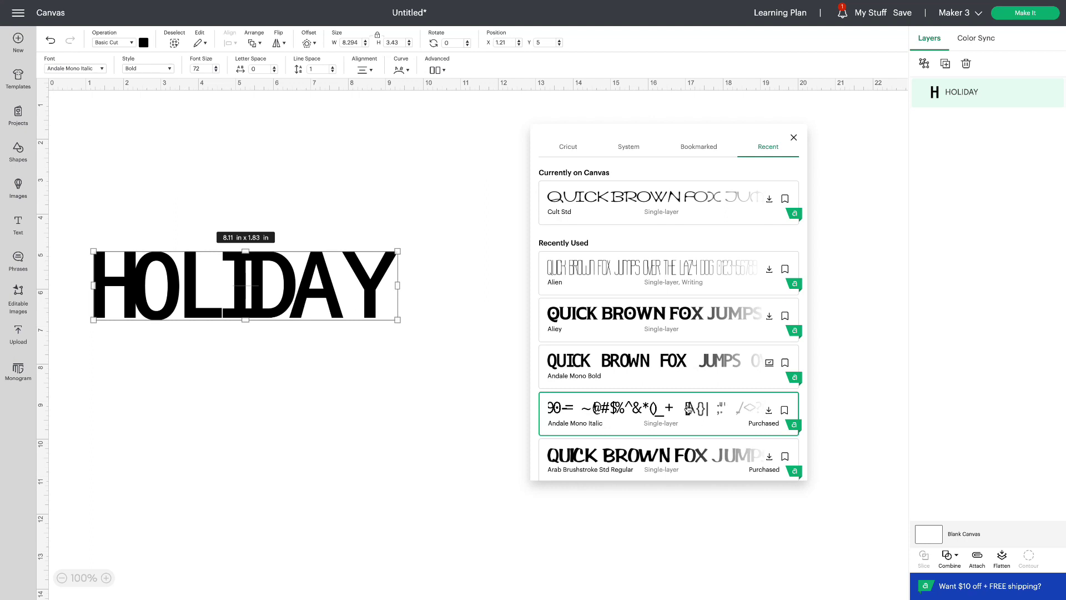
scroll(689, 409, down, 2)
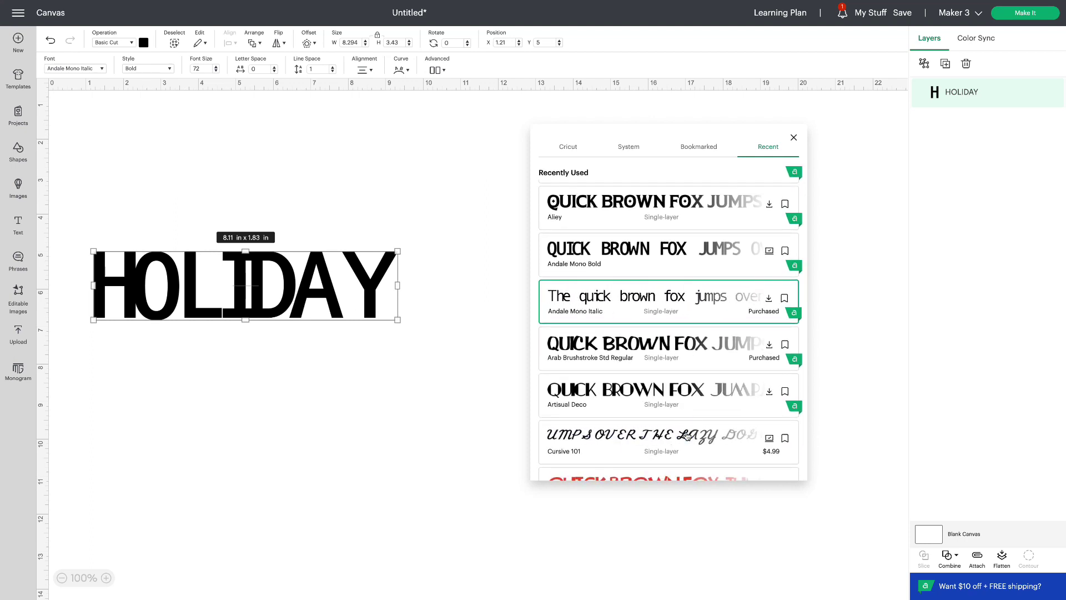
click(687, 436)
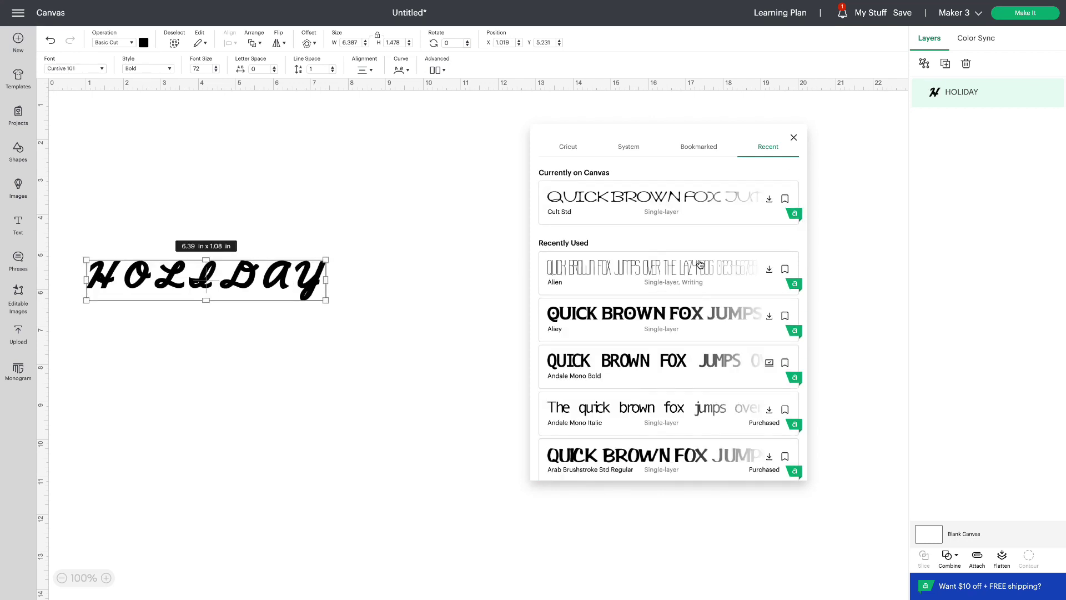
click(687, 201)
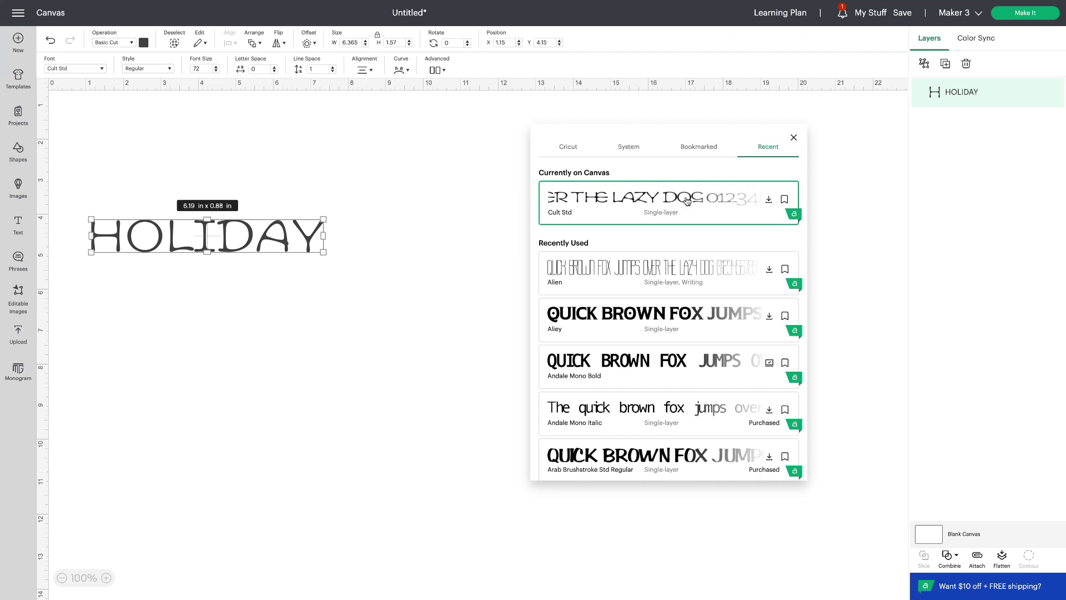